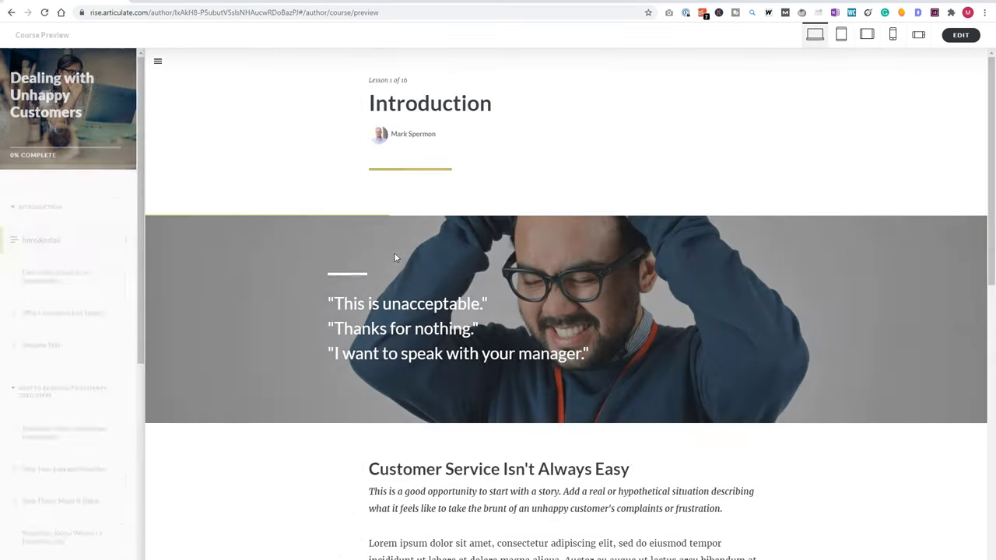
Look through the Introduction lesson preview, view its Gaining Insight and Making It Real content, and open the Why Customers Get Upset lesson.
scroll(321, 402, down, 4)
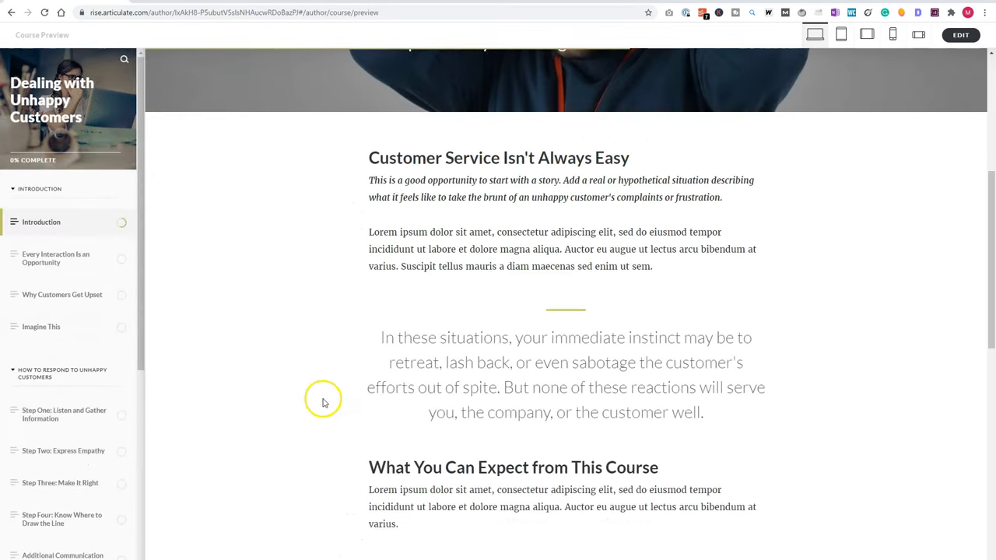
scroll(324, 403, down, 7)
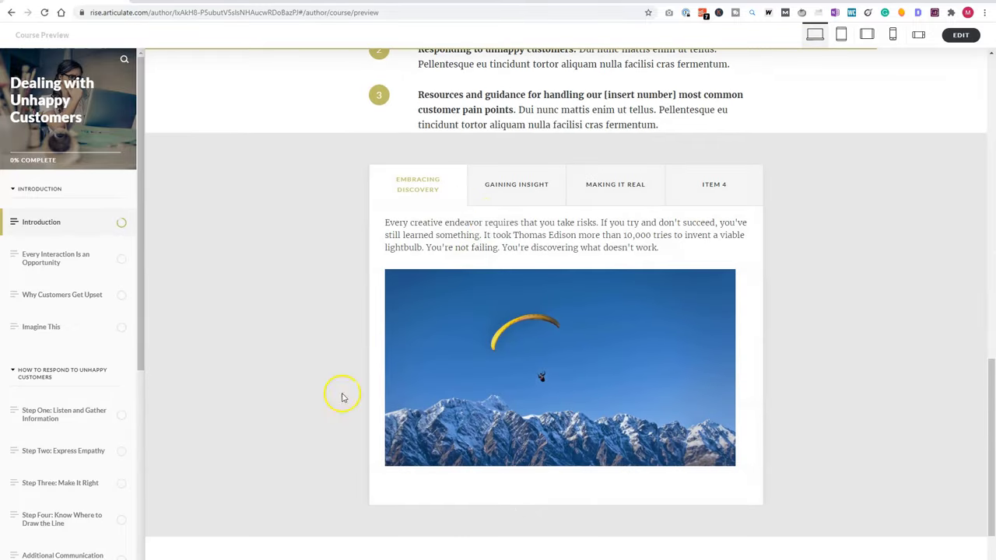
click(517, 188)
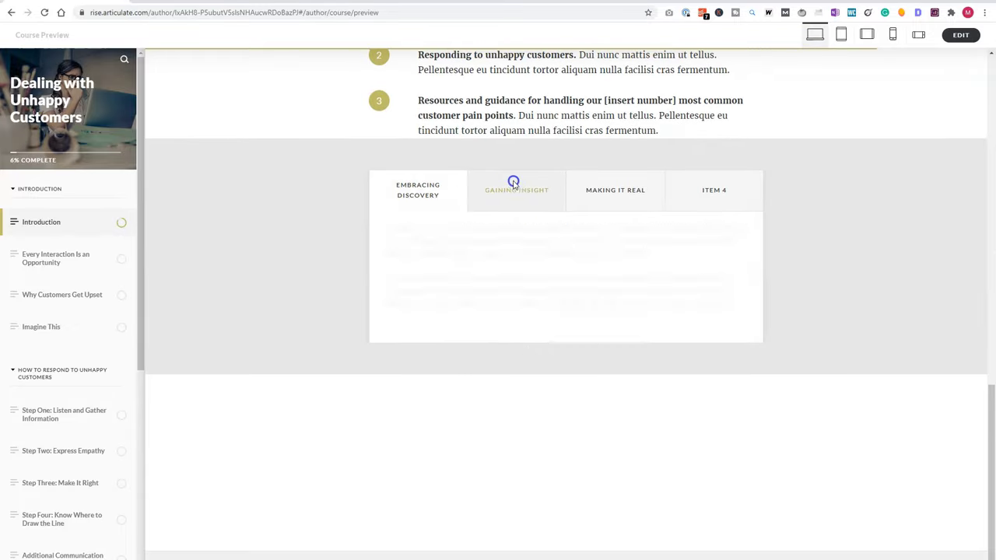
click(603, 194)
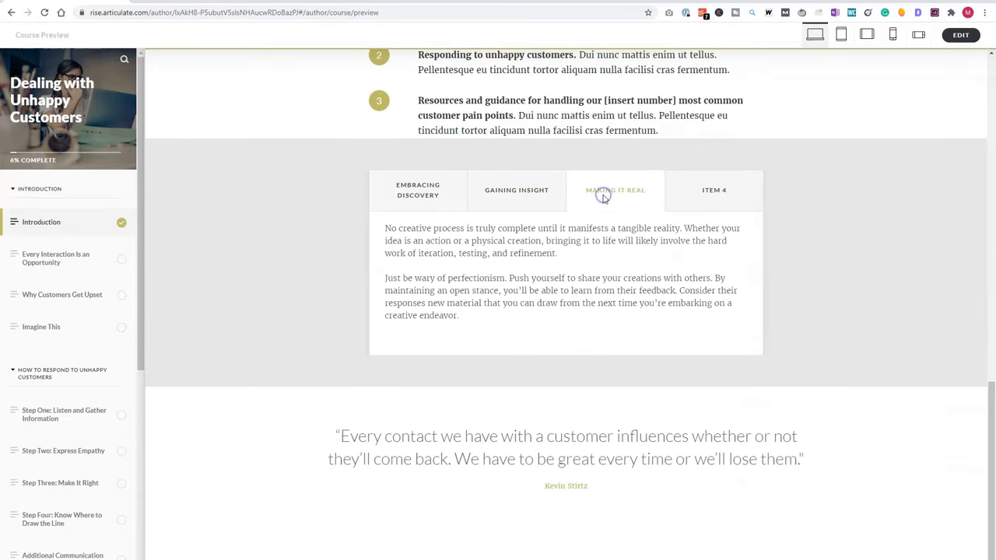
click(56, 294)
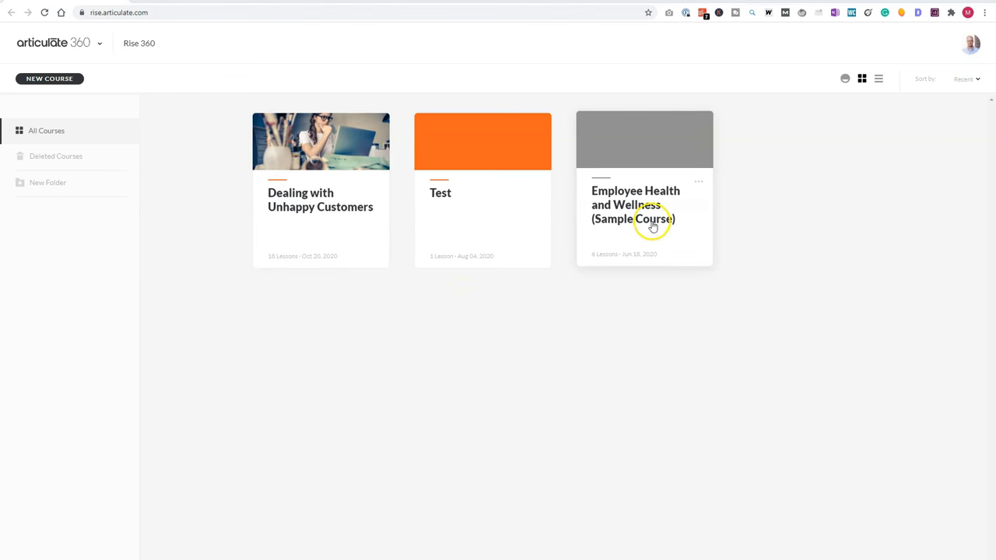
View the deleted courses and create a new course folder titled "project".
click(64, 157)
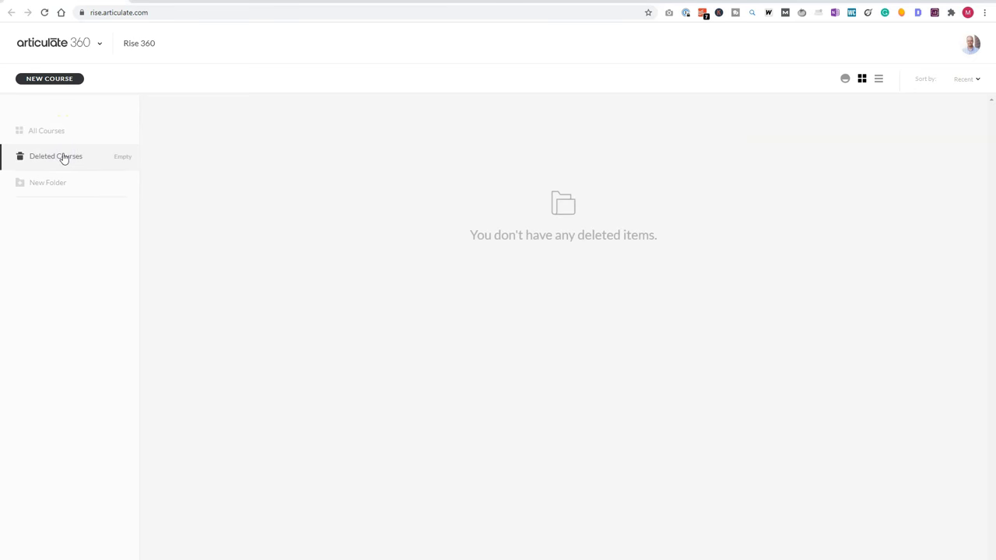
click(63, 182)
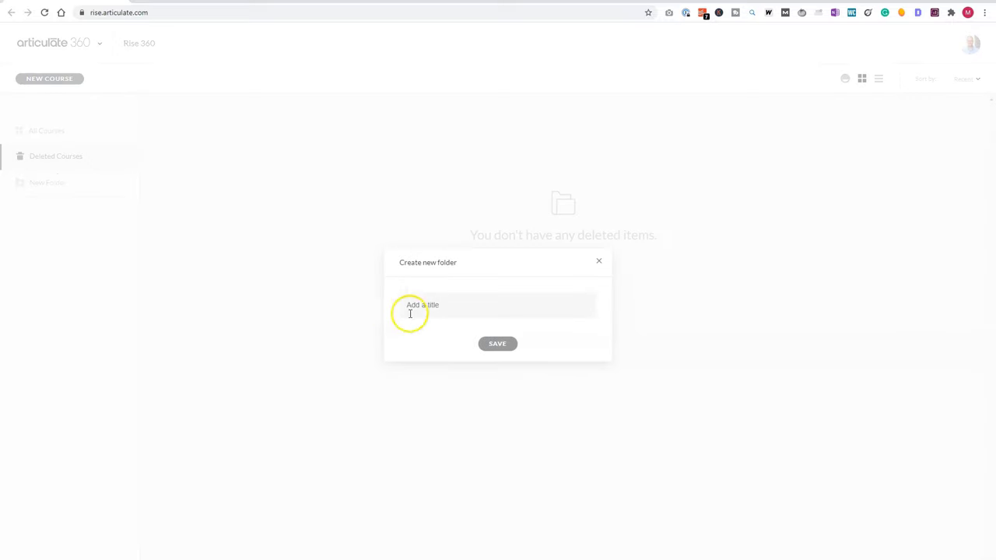
click(438, 299)
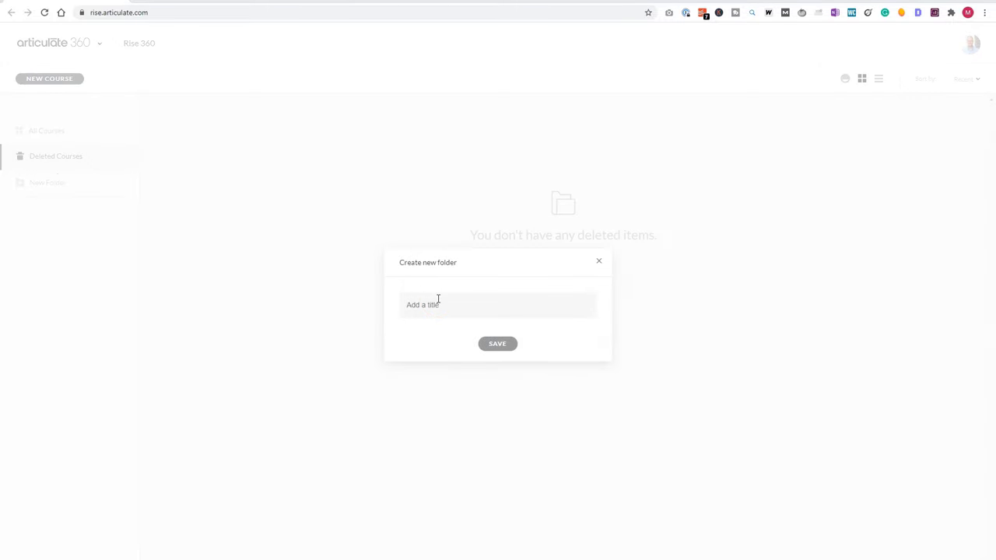
click(438, 304)
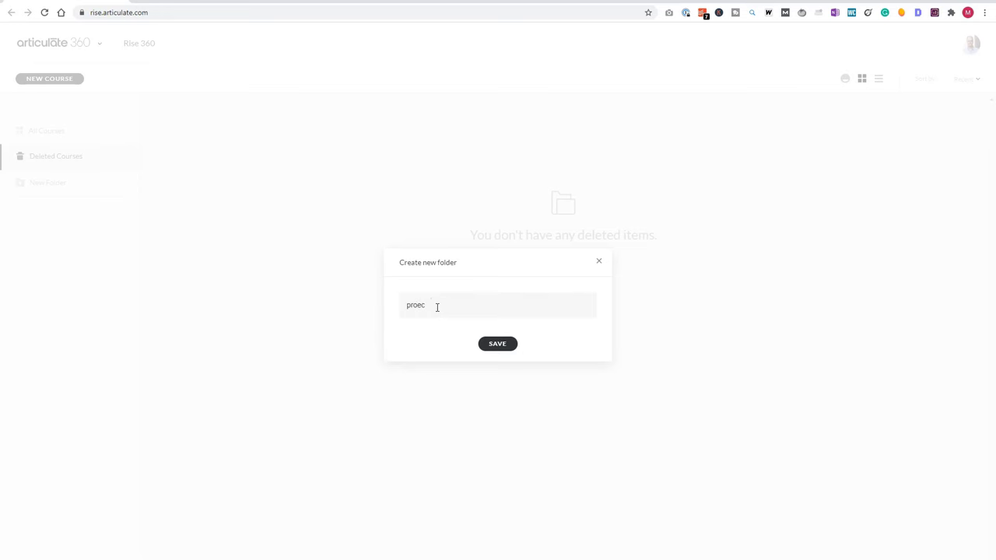
click(502, 345)
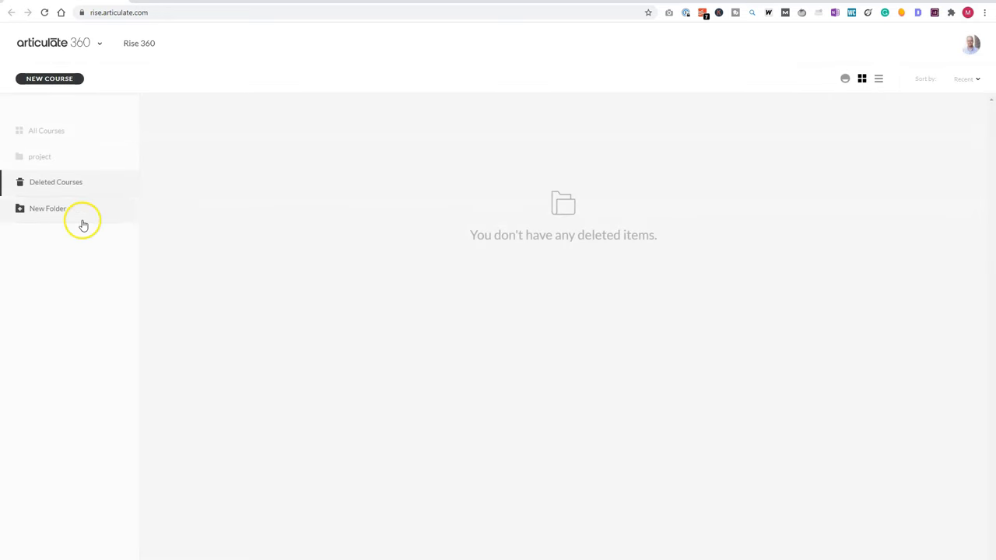
Move the Dealing with Unhappy Customers course from All Courses into the project folder.
click(62, 156)
click(49, 129)
mouse_move(377, 185)
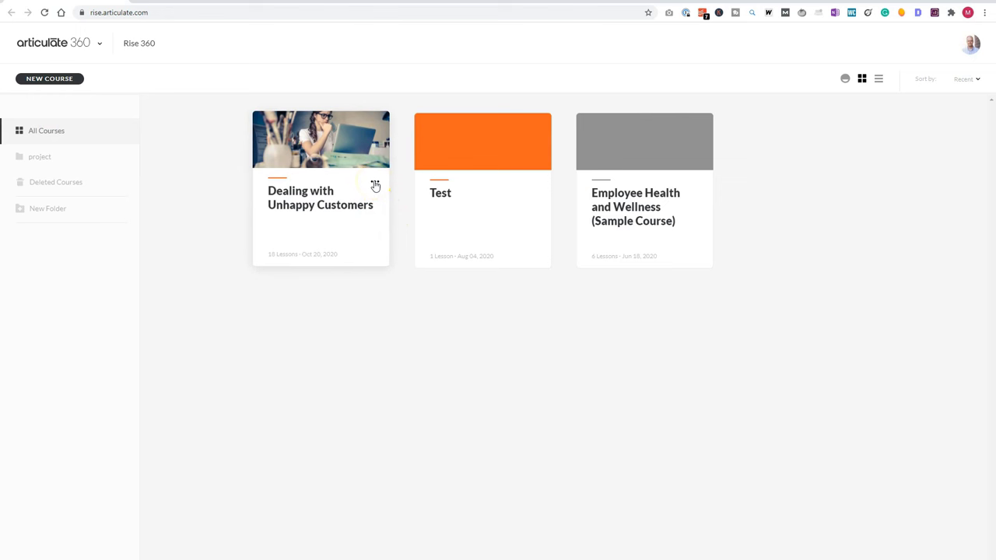
click(375, 185)
click(400, 270)
click(421, 256)
click(417, 380)
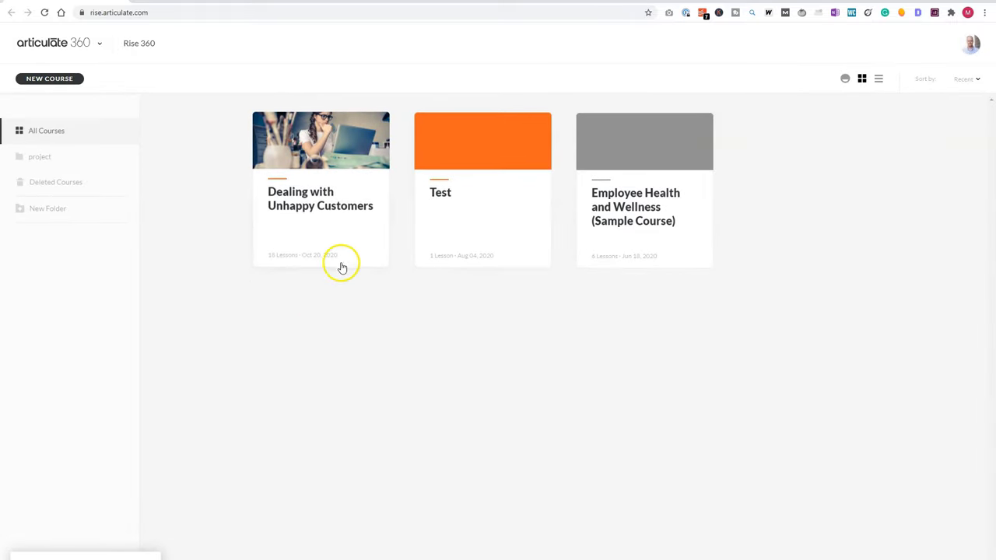
Open the project folder and display its courses as a list.
click(79, 157)
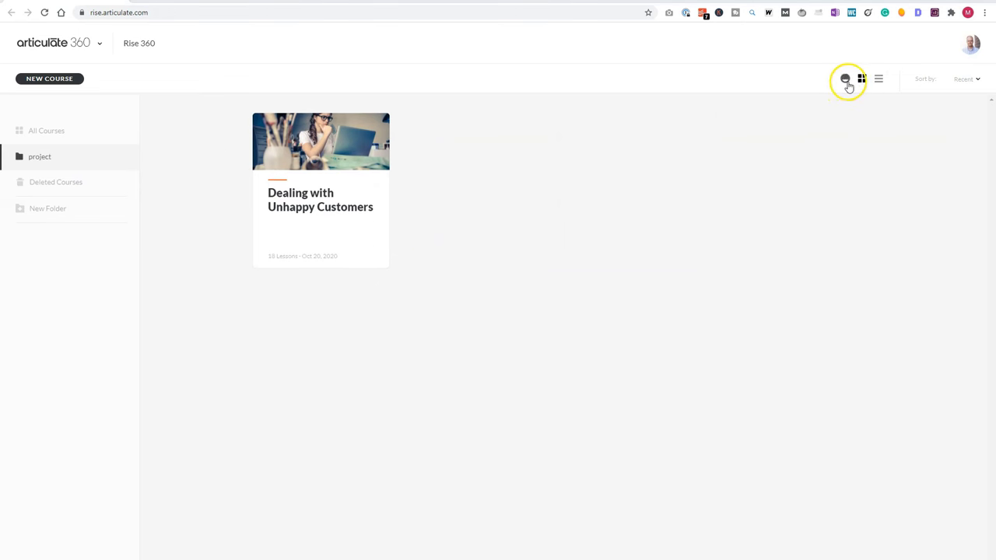
click(878, 81)
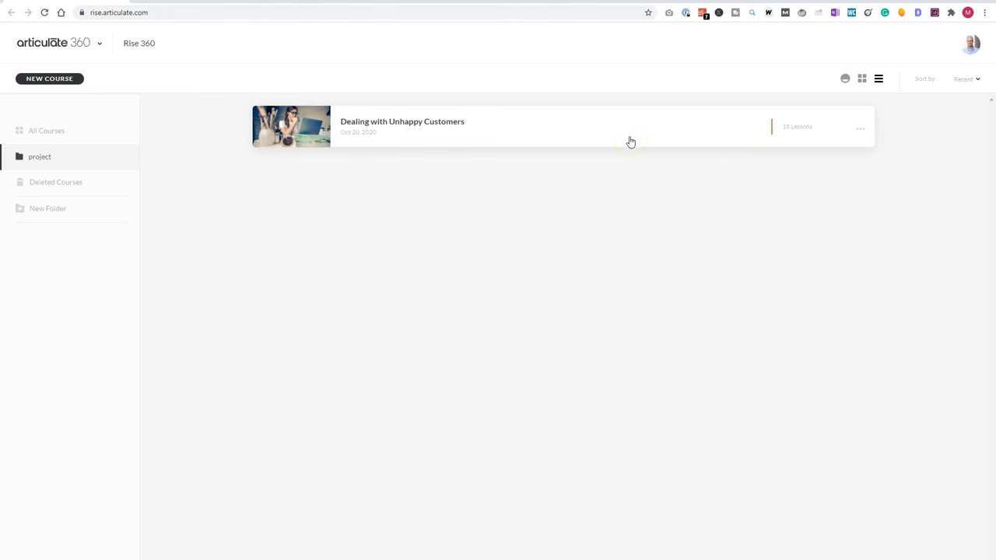
Start a new course from templates and filter the course templates to Sales and Service.
click(60, 81)
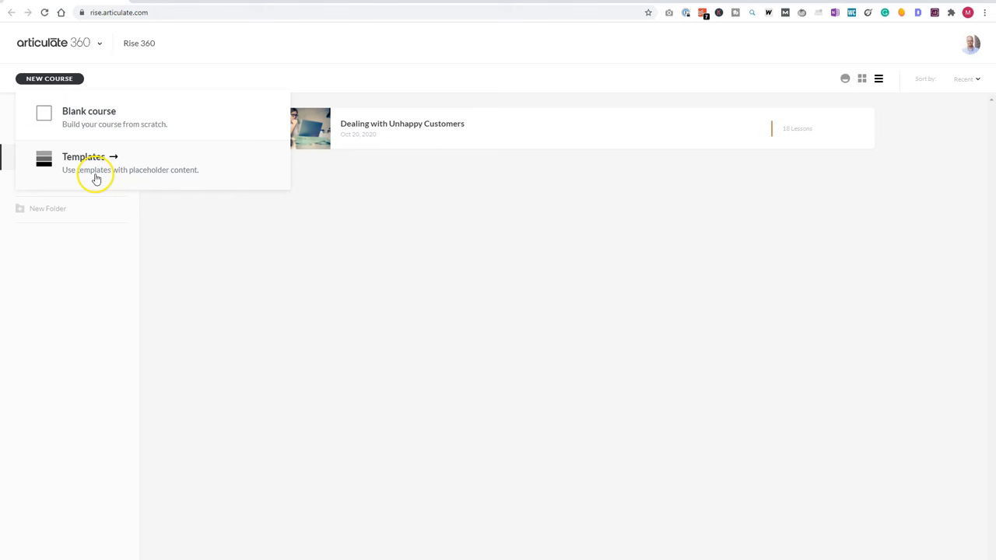
click(117, 159)
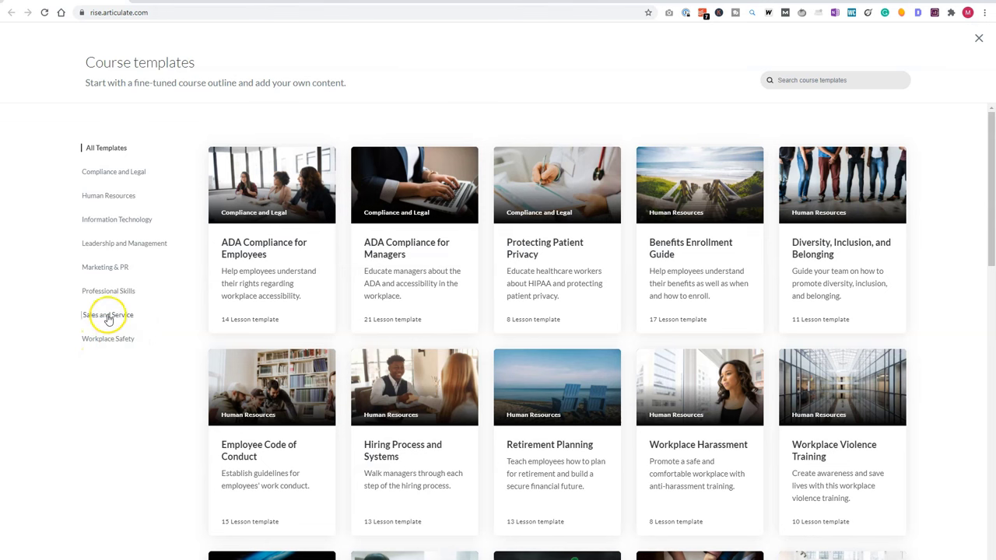
click(106, 318)
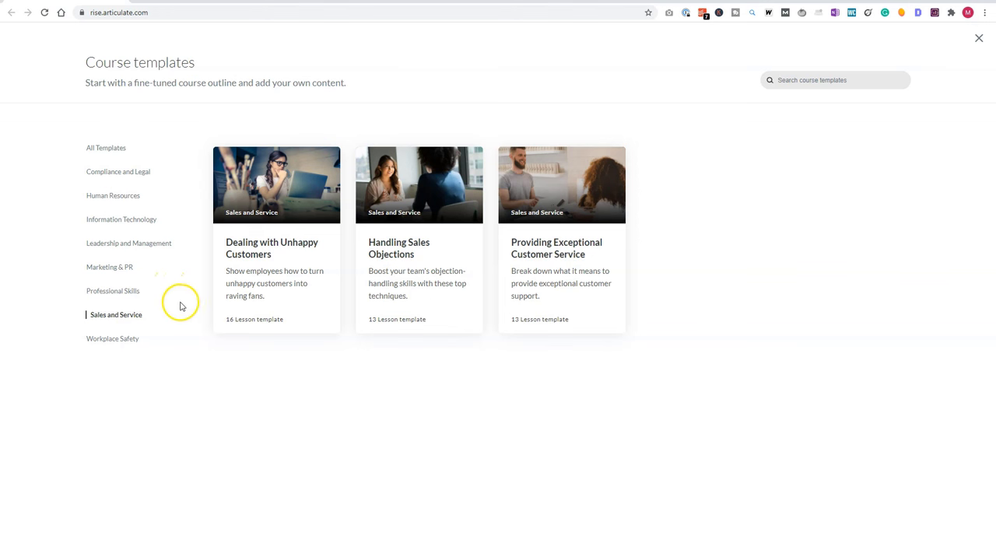
mouse_move(315, 249)
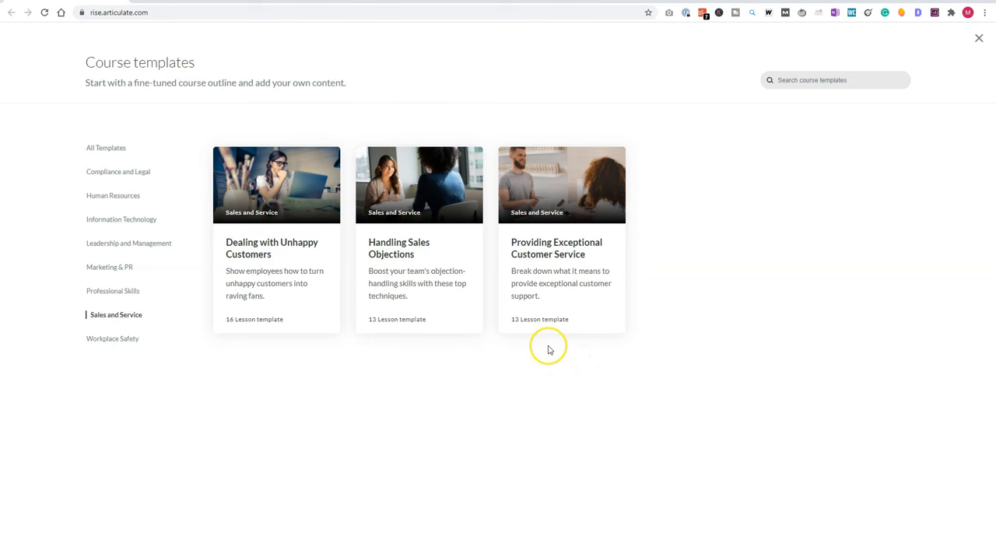
mouse_move(547, 333)
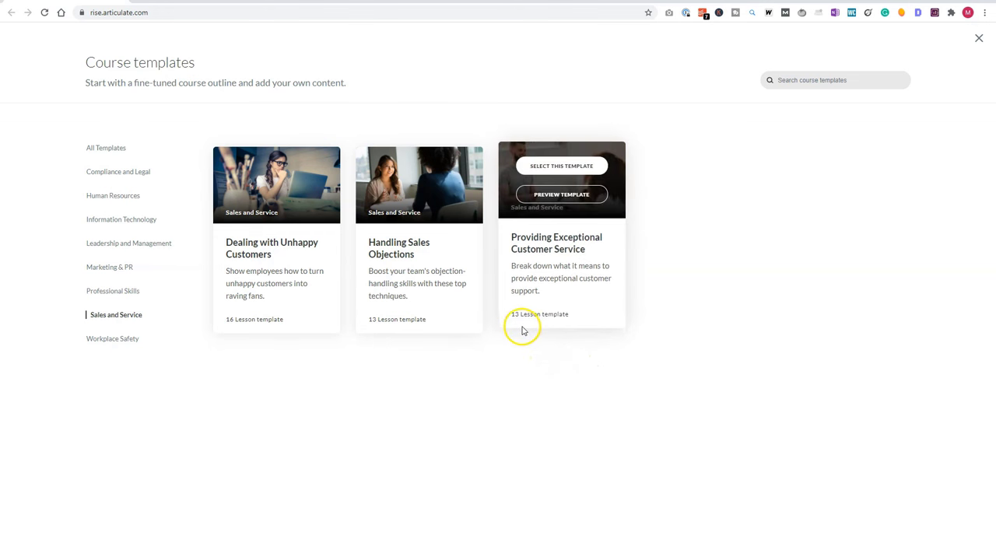
mouse_move(468, 330)
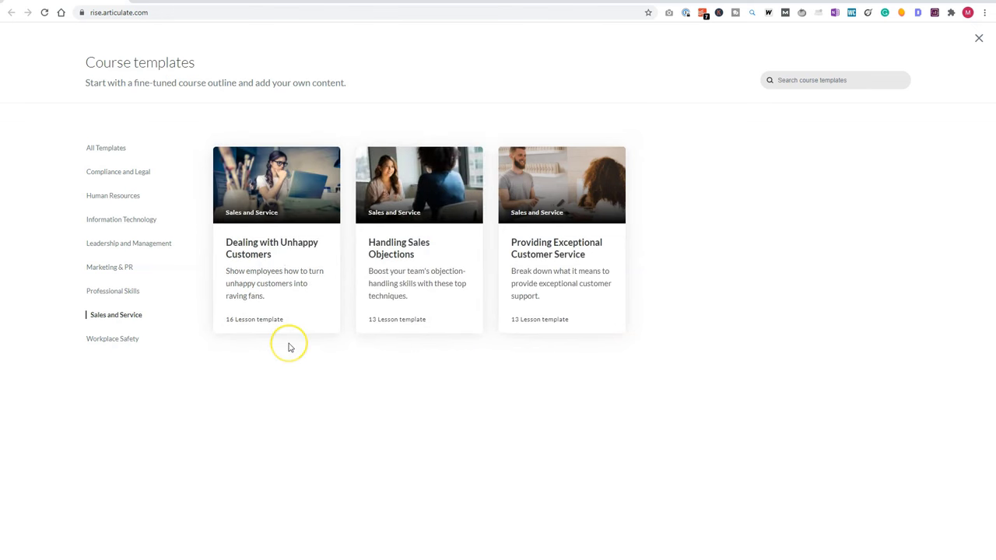
Preview the Dealing with Unhappy Customers template and examine its instructions and lesson outline.
mouse_move(321, 316)
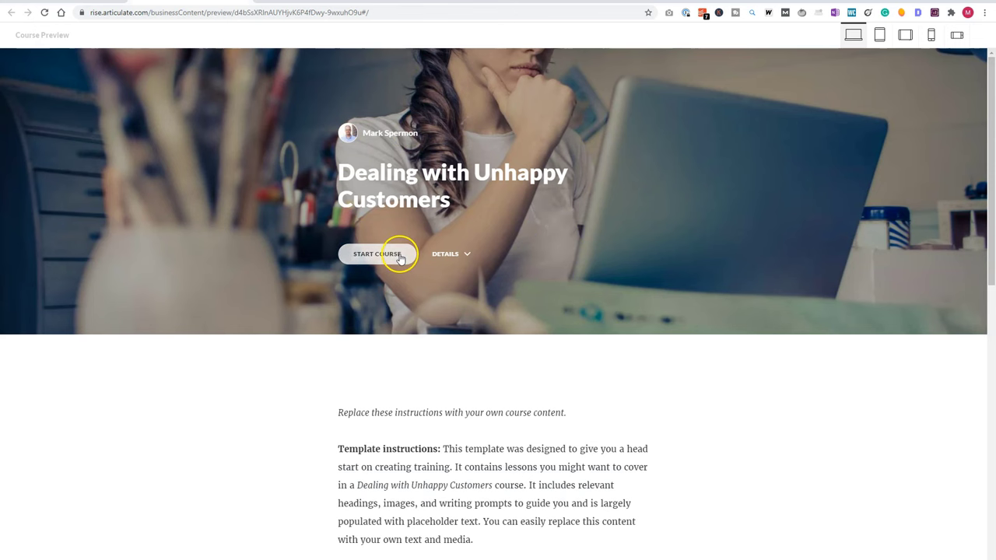
scroll(447, 260, down, 2)
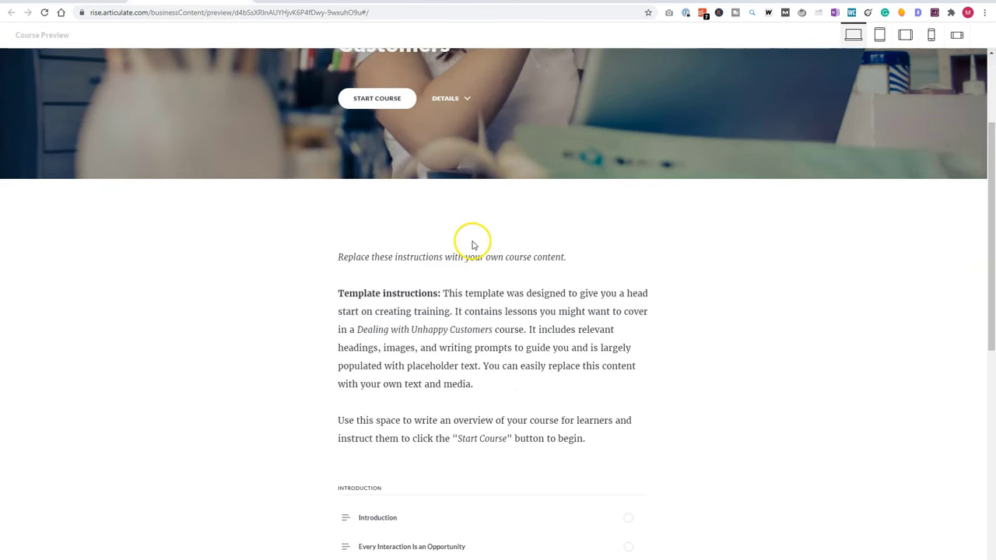
scroll(305, 354, down, 2)
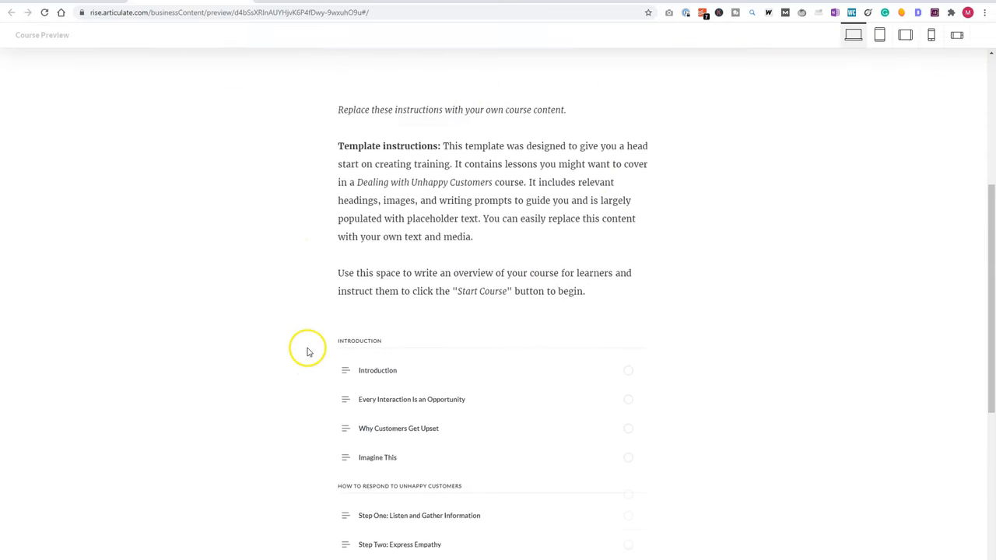
scroll(307, 353, down, 1)
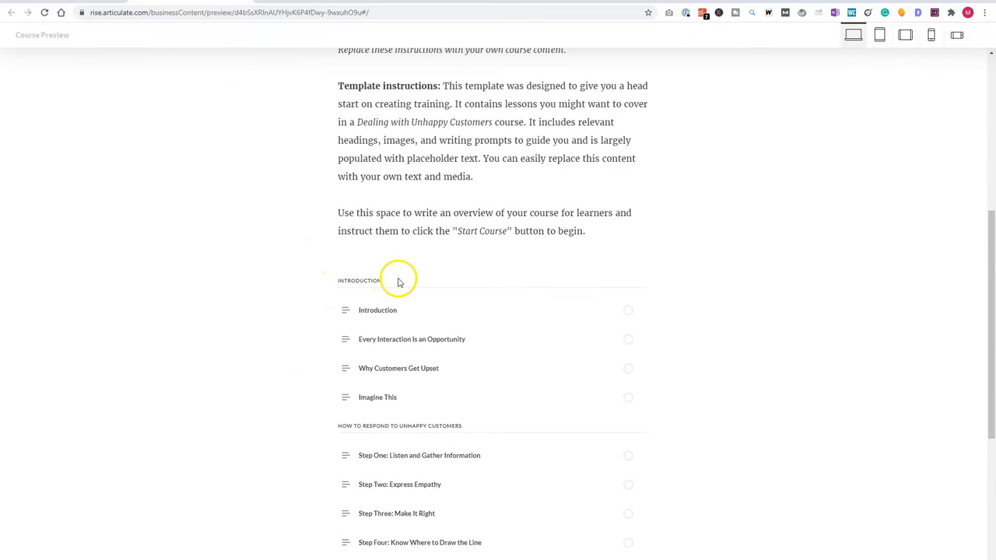
scroll(412, 413, down, 4)
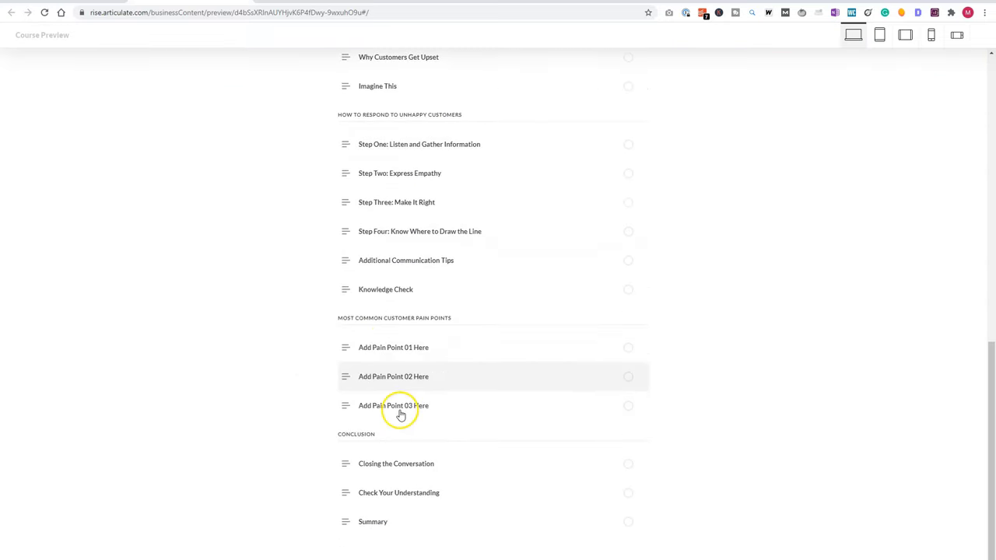
Start the previewed course and look through the Introduction lesson and into Every Interaction Is an Opportunity.
scroll(398, 411, up, 7)
click(382, 253)
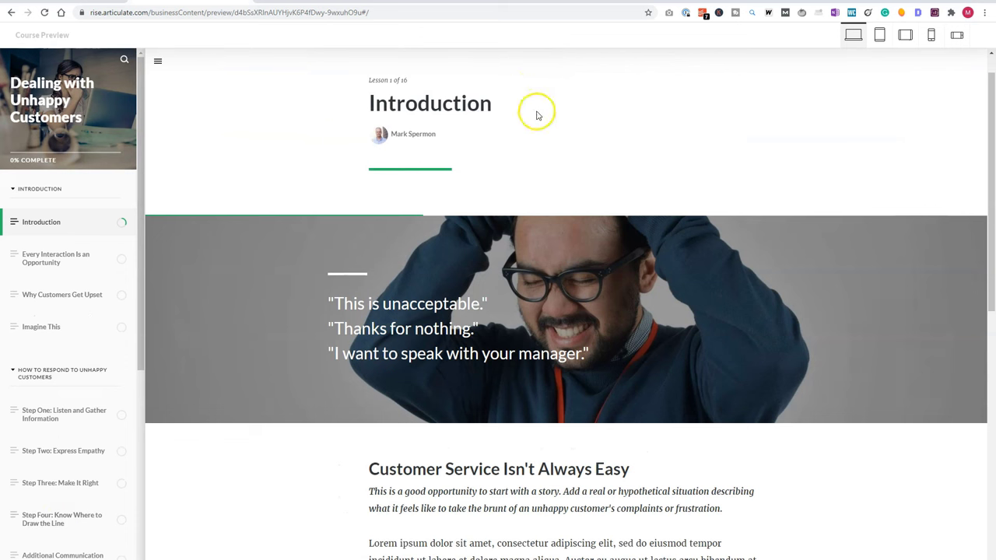
scroll(474, 165, down, 6)
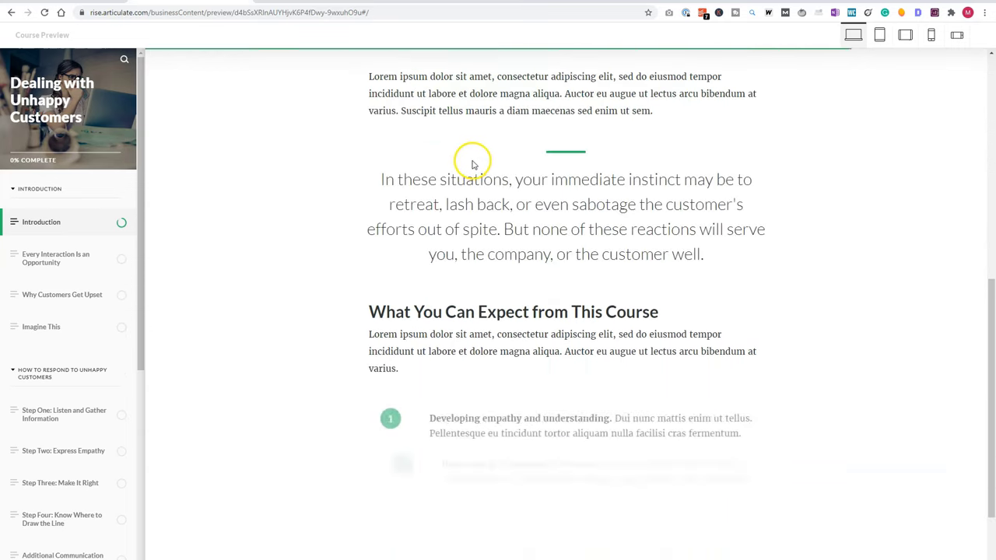
scroll(473, 165, down, 2)
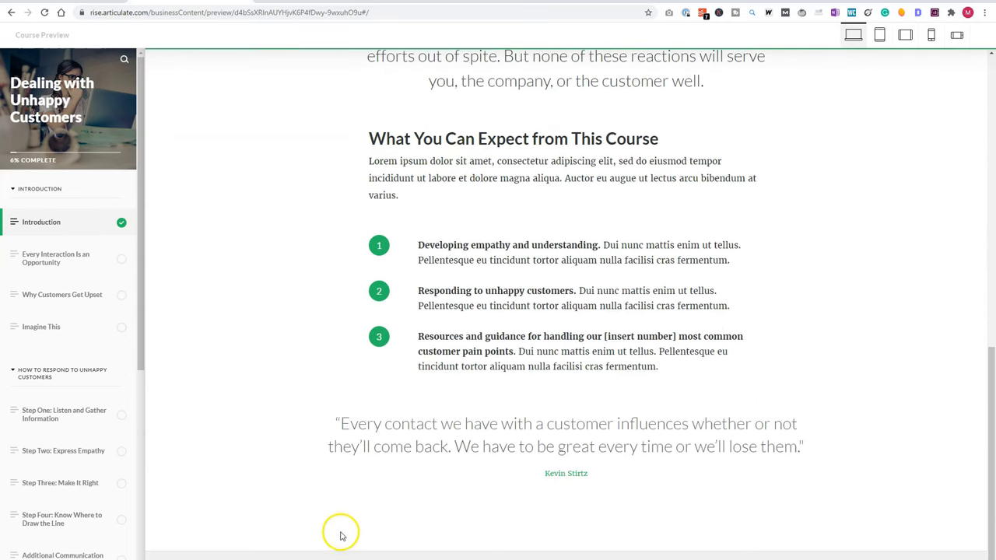
scroll(540, 460, down, 7)
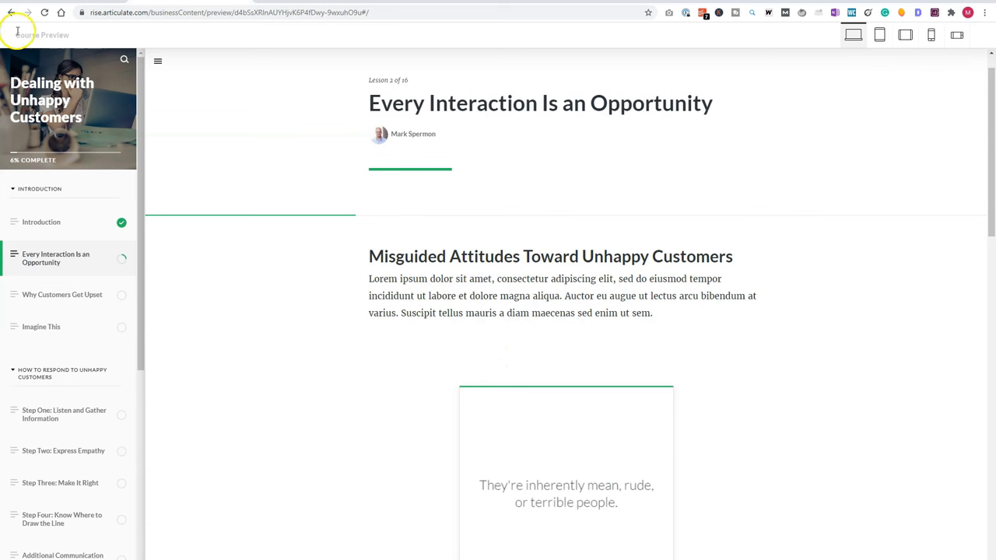
scroll(316, 93, up, 1)
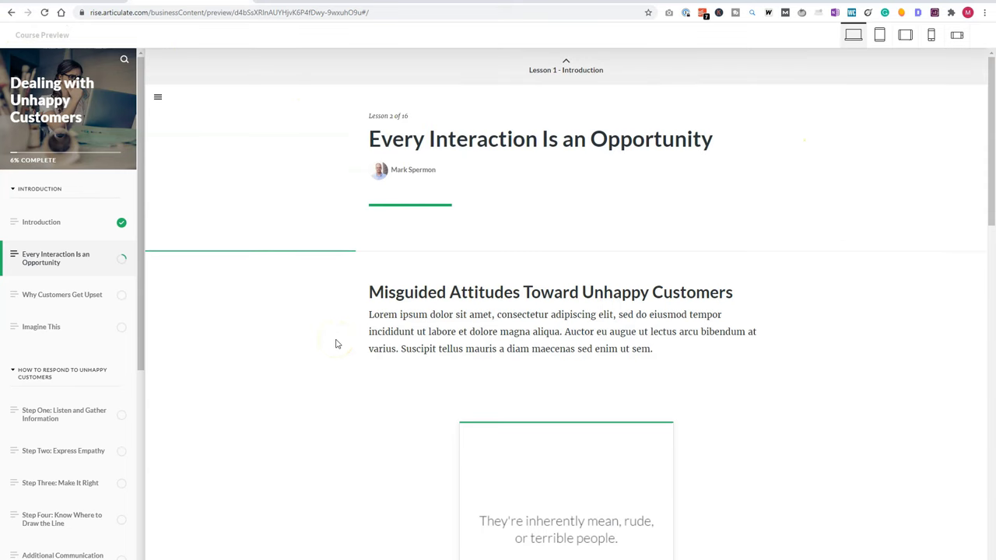
Select the Dealing with Unhappy Customers template and open the course of that name in the project folder for editing.
click(111, 28)
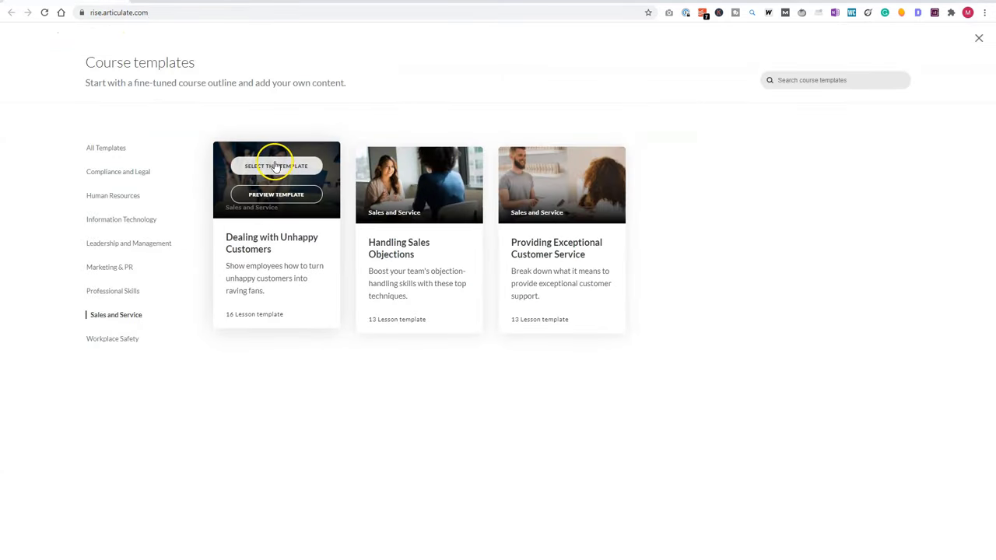
click(272, 166)
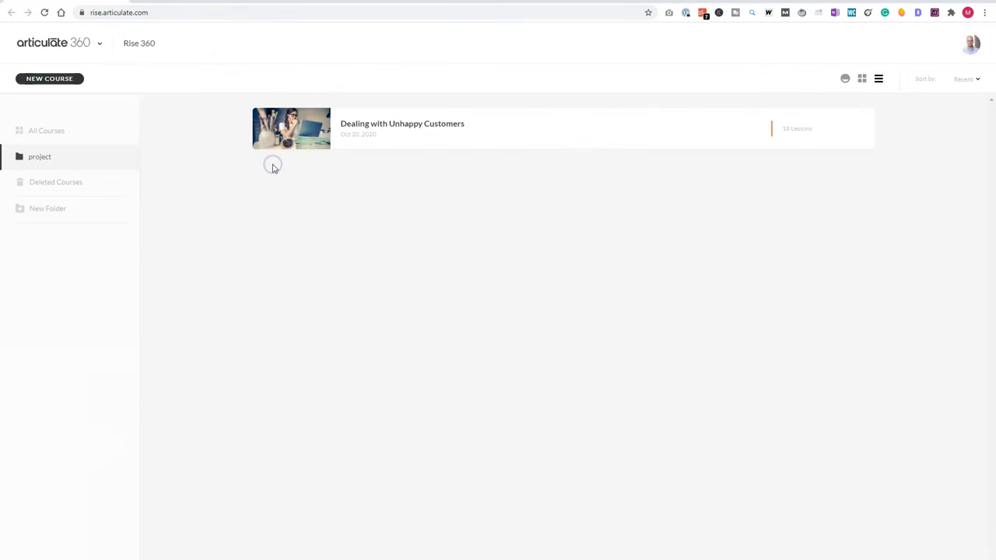
click(406, 133)
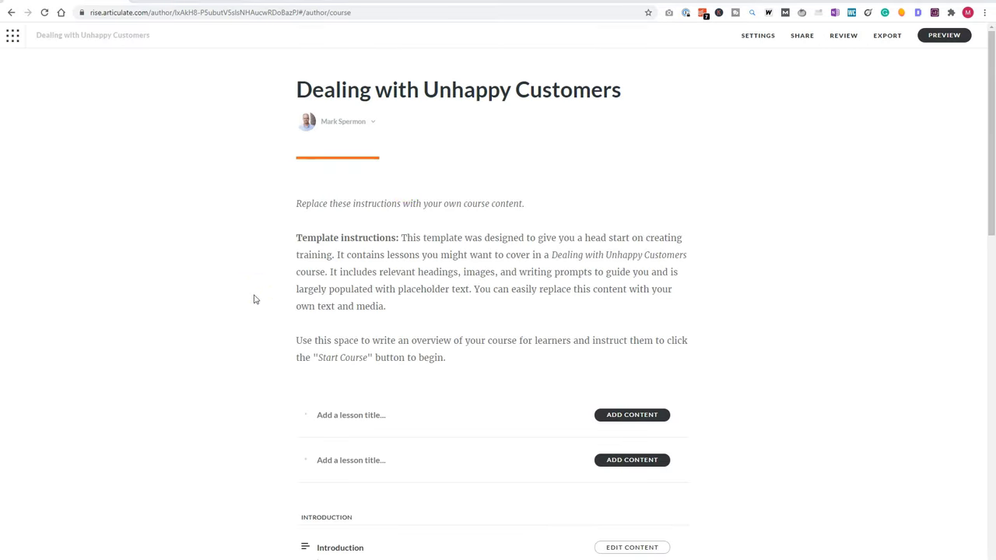
Select the word "instructions" in the course description and view its text formatting options.
click(356, 237)
double_click(356, 237)
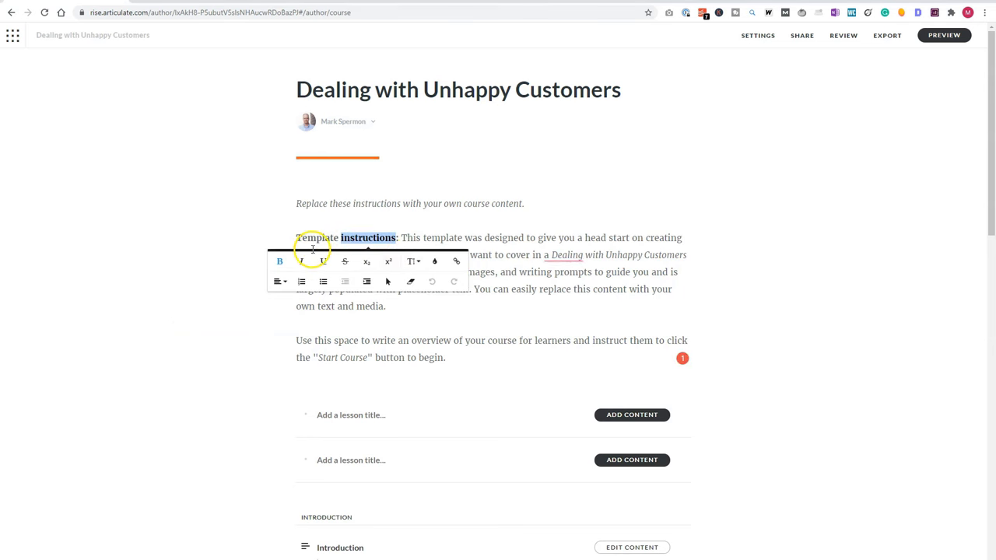
click(279, 263)
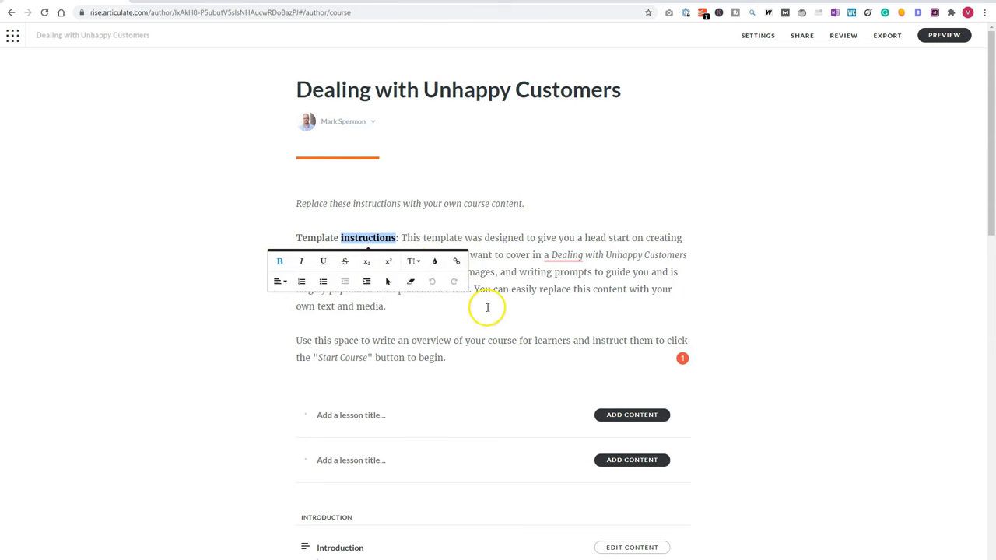
View the quick-insert options for the blank line above the template instructions in the course description.
click(266, 310)
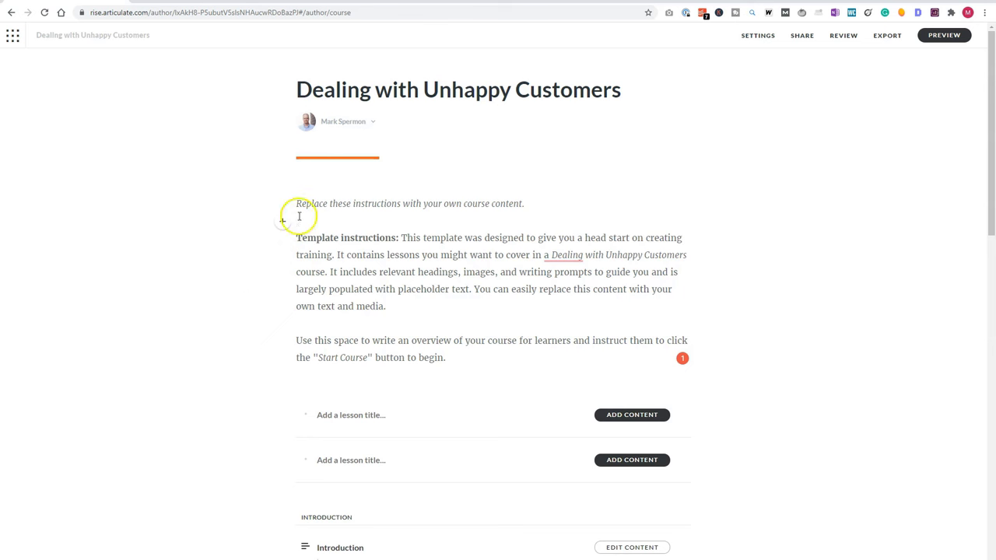
click(283, 224)
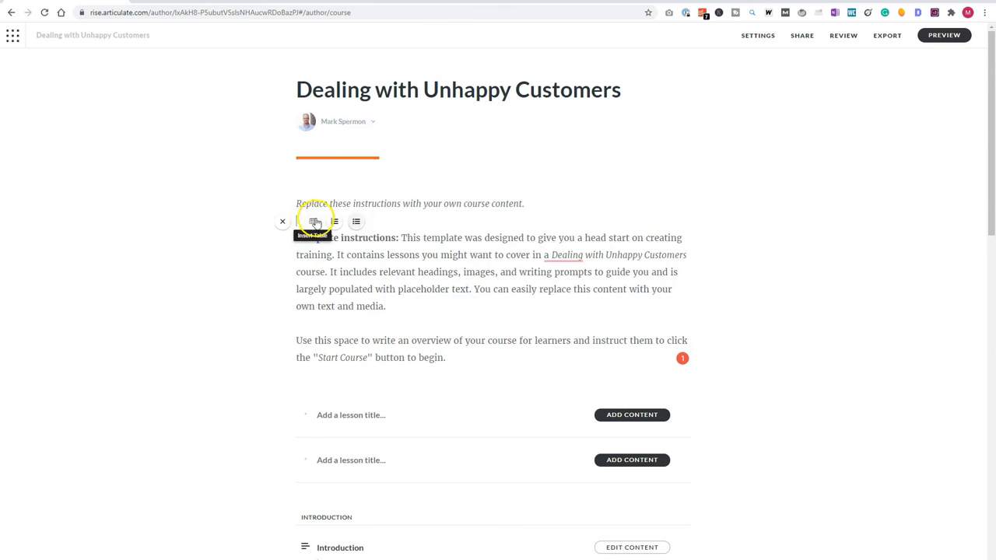
click(285, 223)
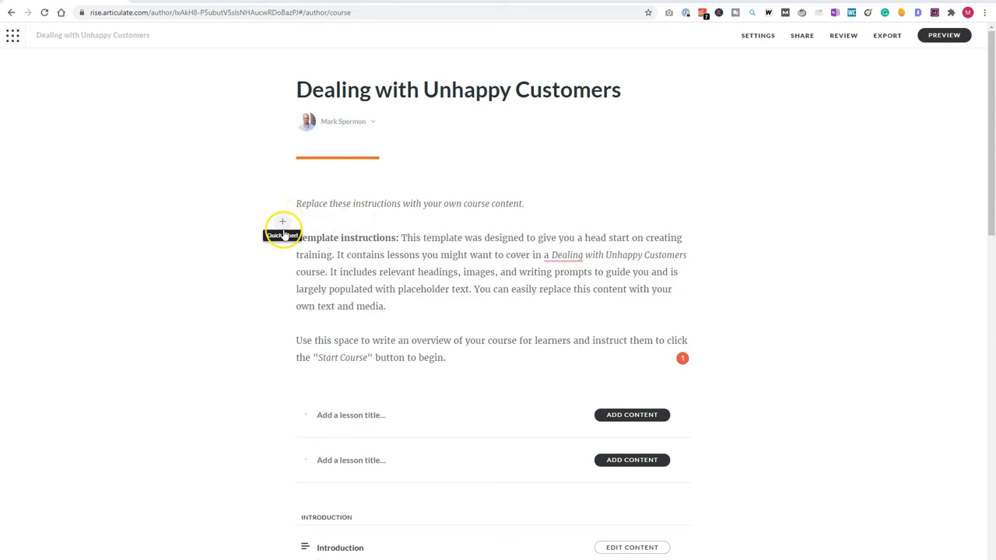
Add one blank lesson row above the Introduction section heading and another directly below that heading.
scroll(282, 234, down, 4)
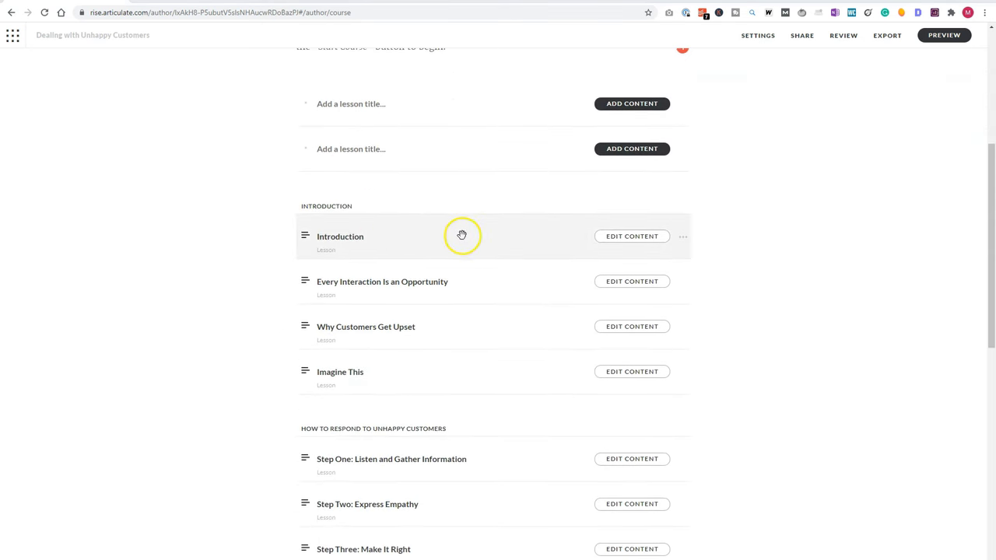
drag(441, 233, 359, 211)
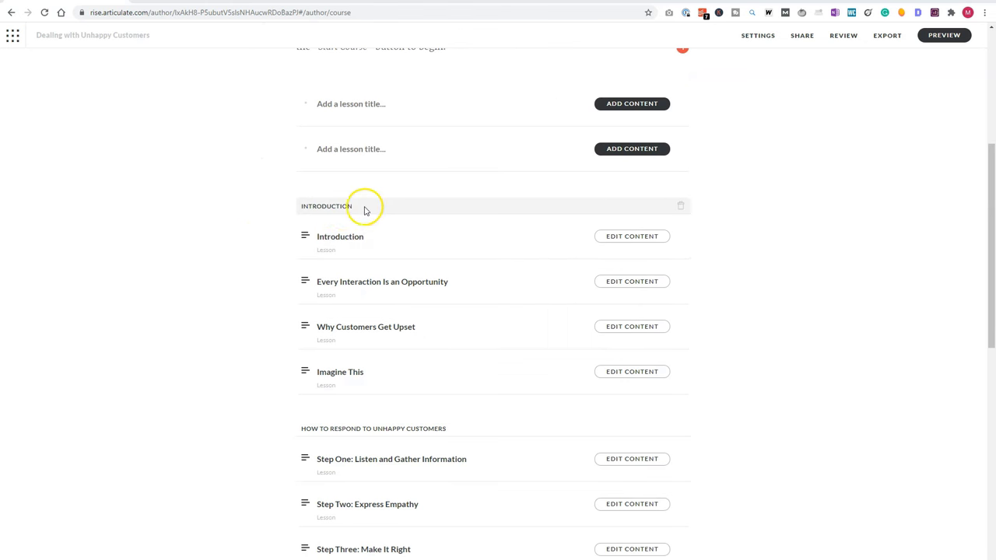
mouse_move(311, 205)
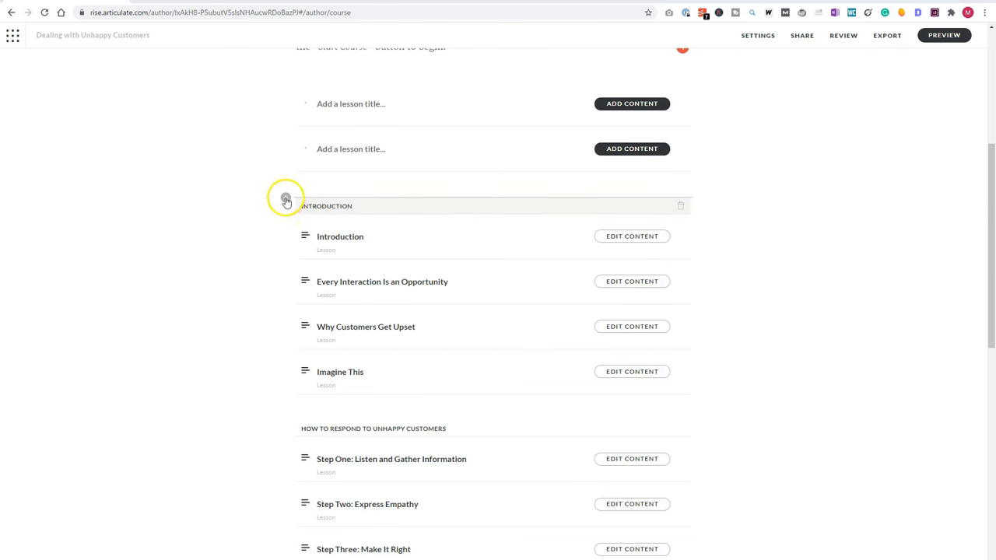
click(286, 201)
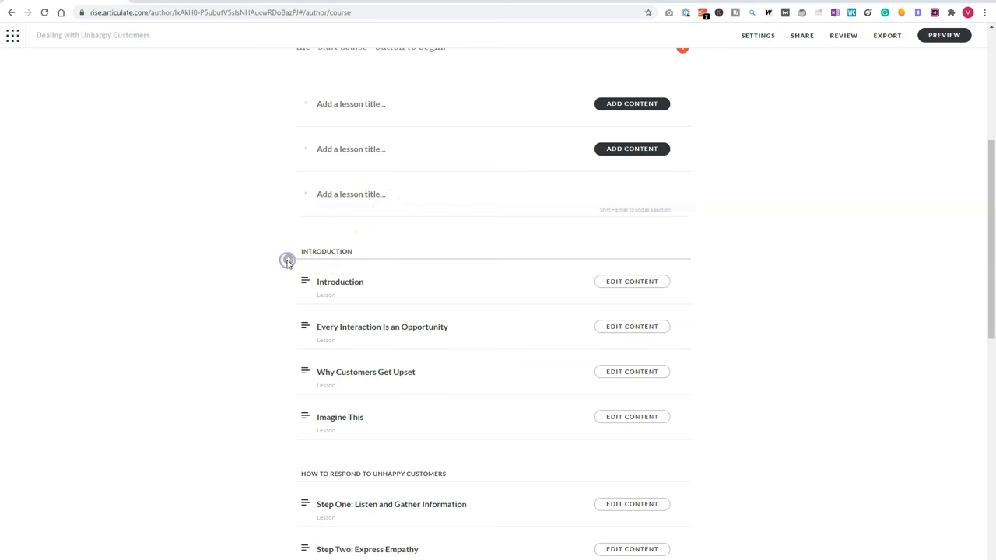
click(287, 262)
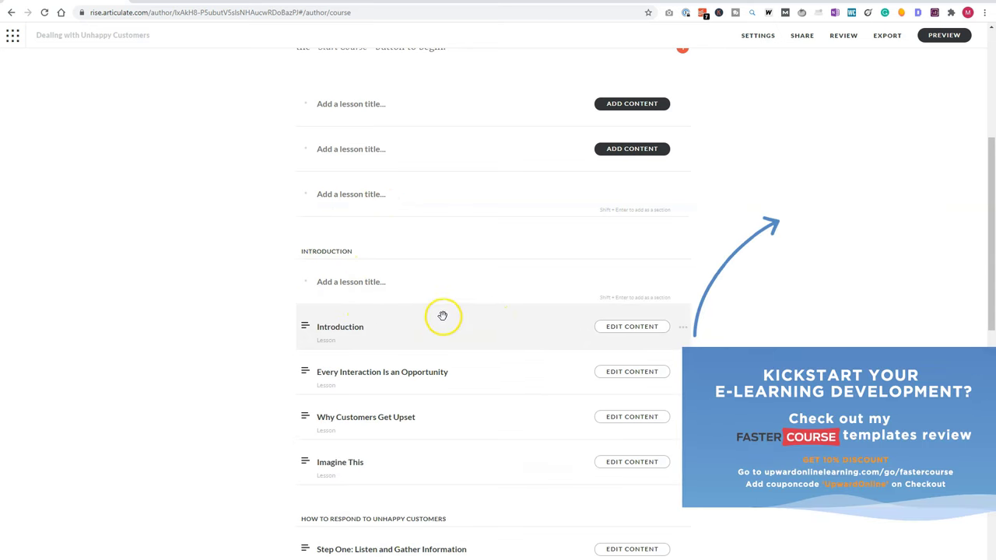
Open the Introduction lesson's content for editing and look through its blocks down to the closing quote.
click(625, 327)
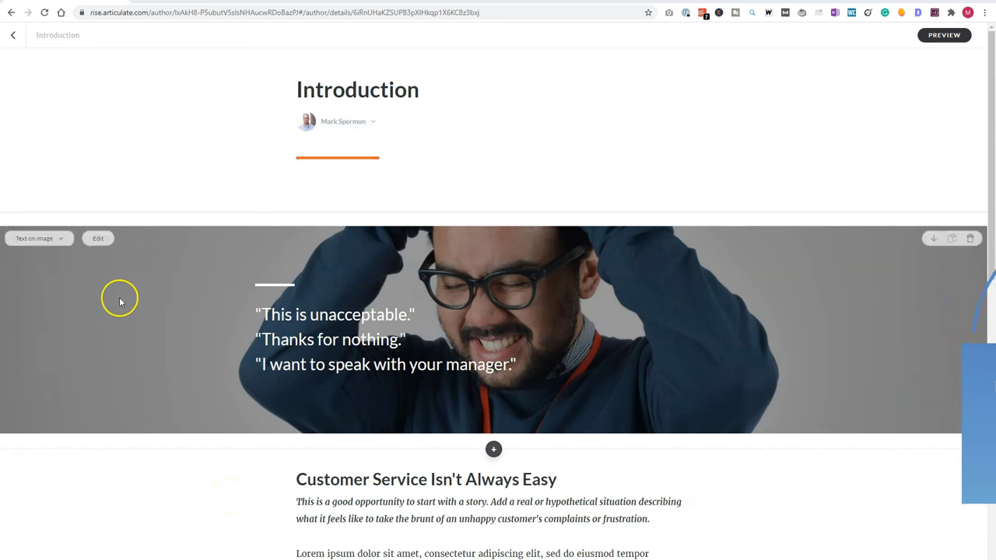
scroll(89, 296, down, 2)
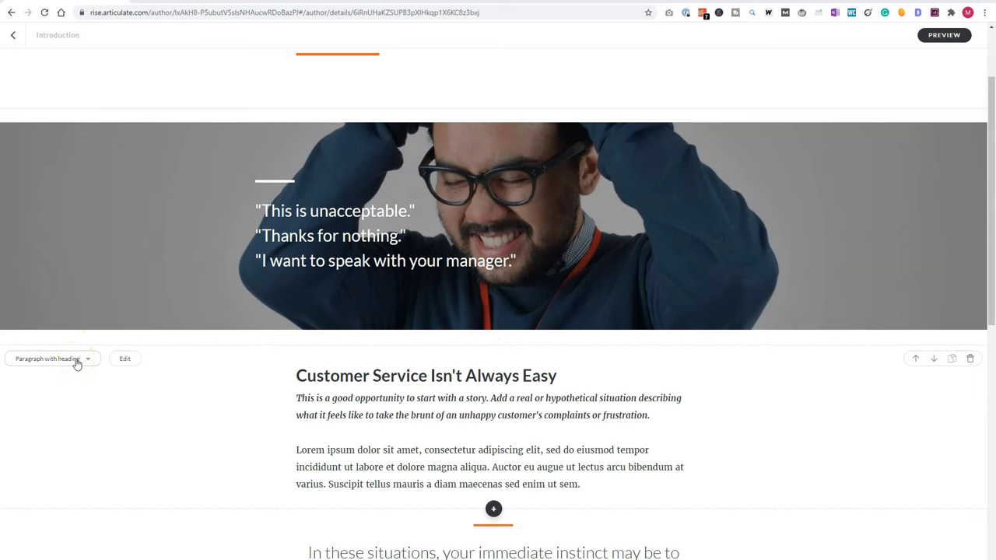
scroll(77, 364, down, 3)
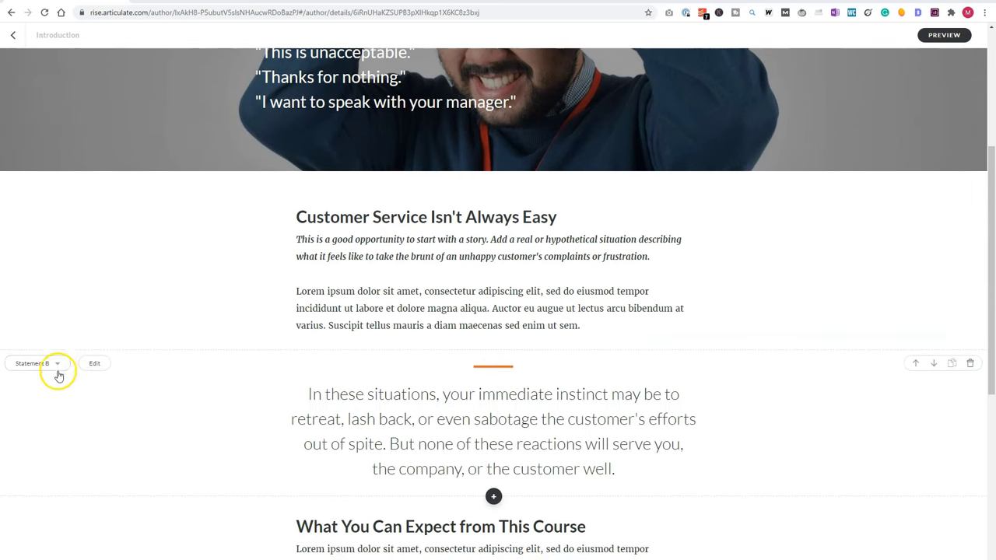
scroll(51, 447, down, 4)
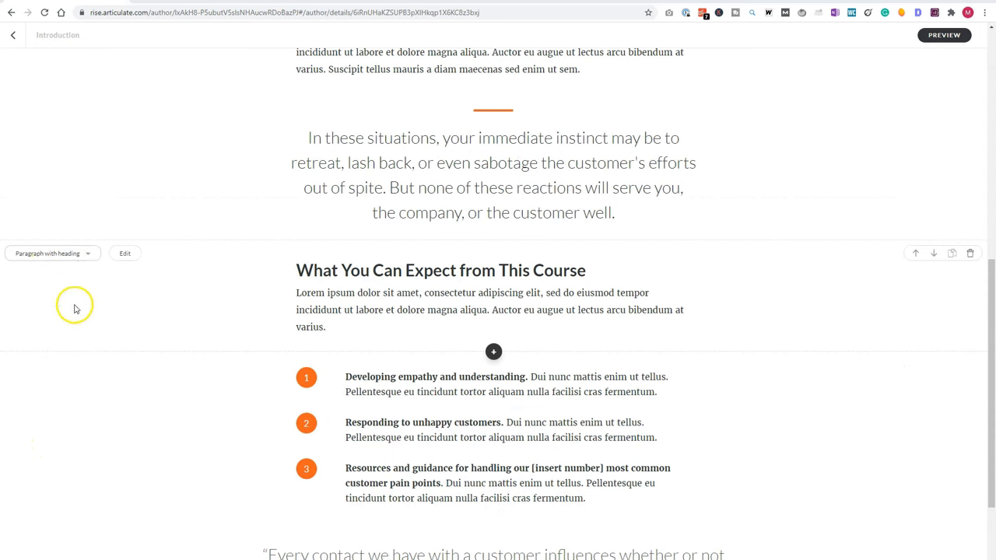
scroll(60, 369, down, 2)
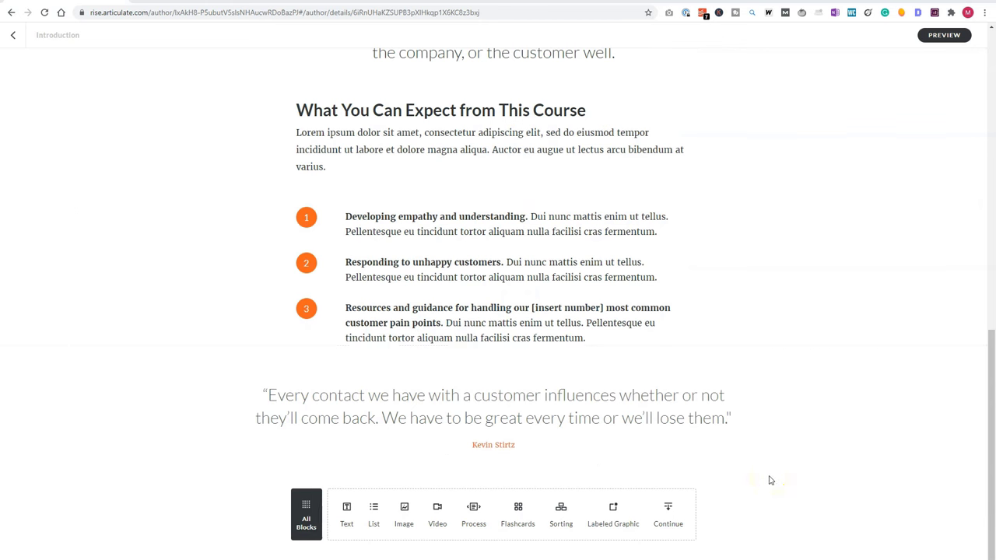
Open the full block library and examine the List, Gallery and Multimedia block types.
click(306, 518)
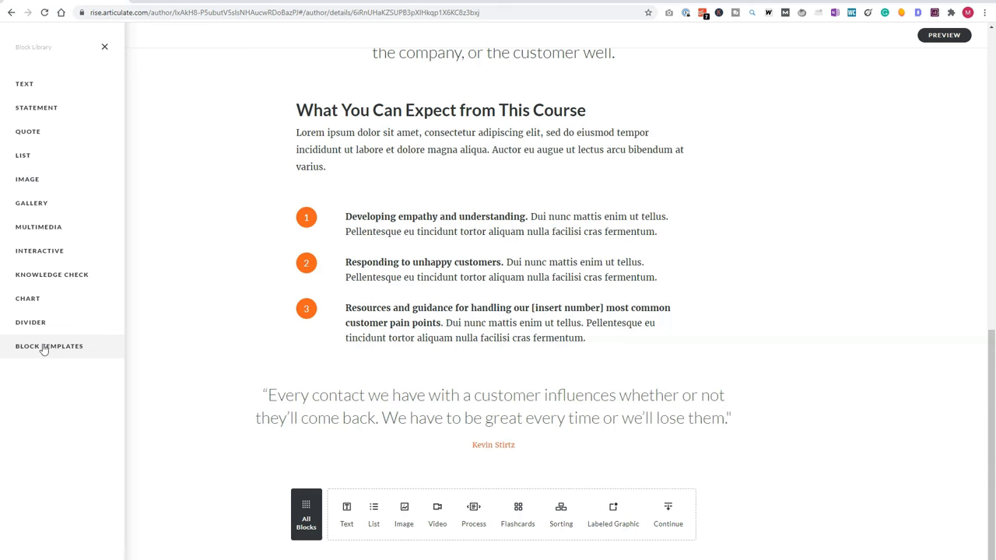
click(60, 163)
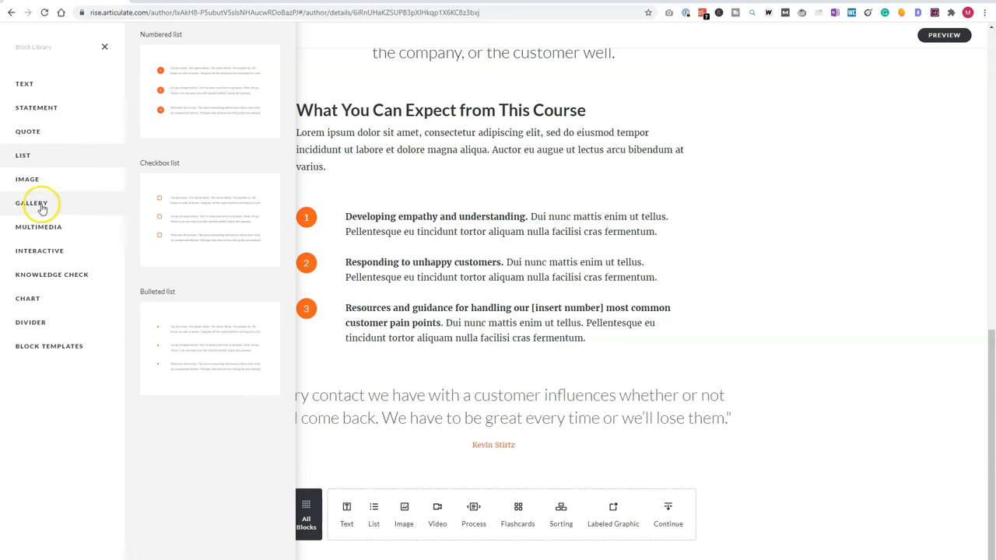
click(41, 204)
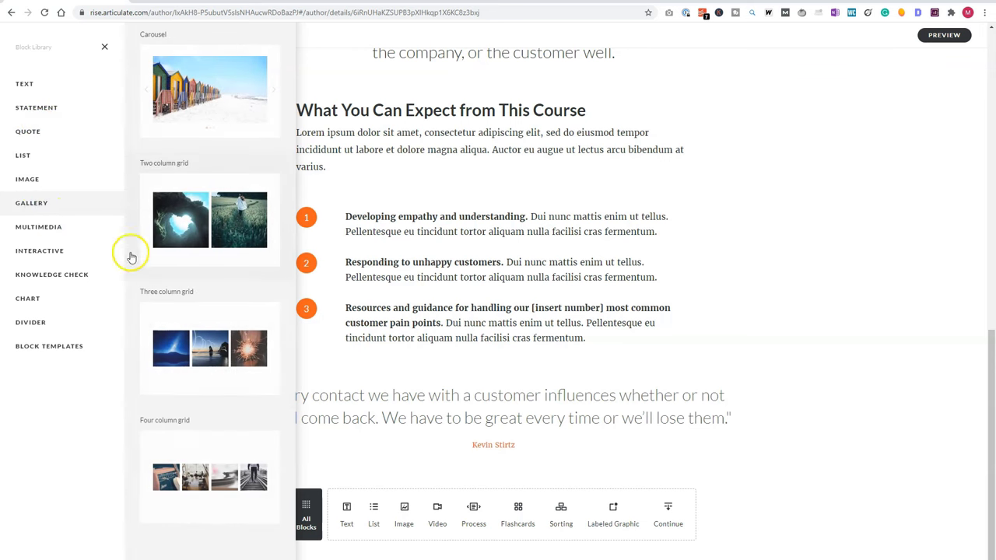
click(40, 228)
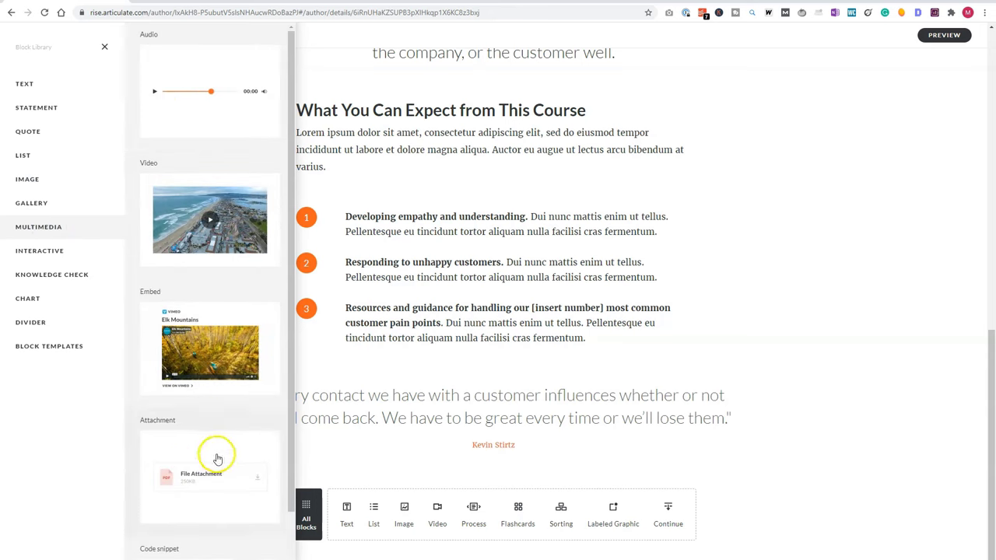
Examine all Interactive block types in the block library, from Accordion through Storyline.
click(28, 257)
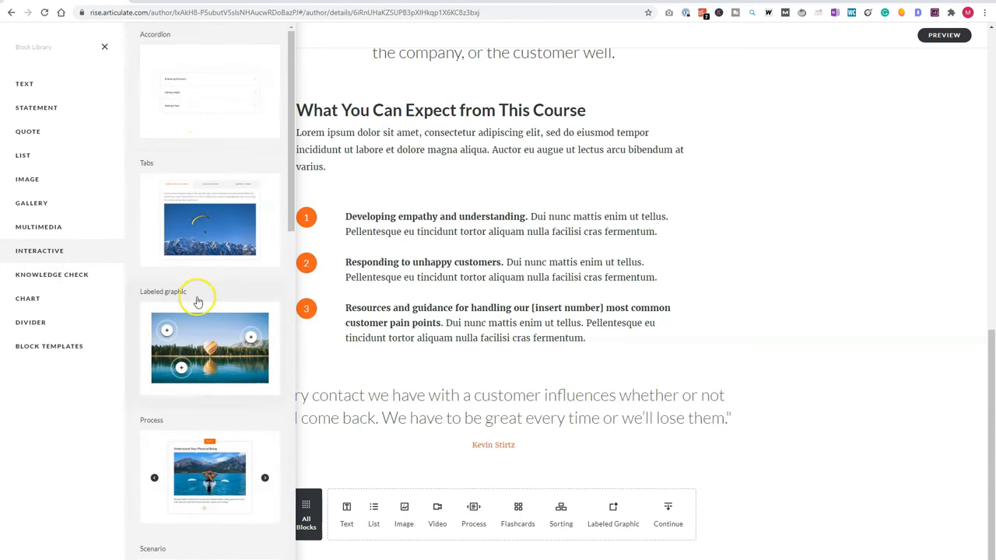
scroll(201, 299, down, 1)
scroll(161, 319, down, 1)
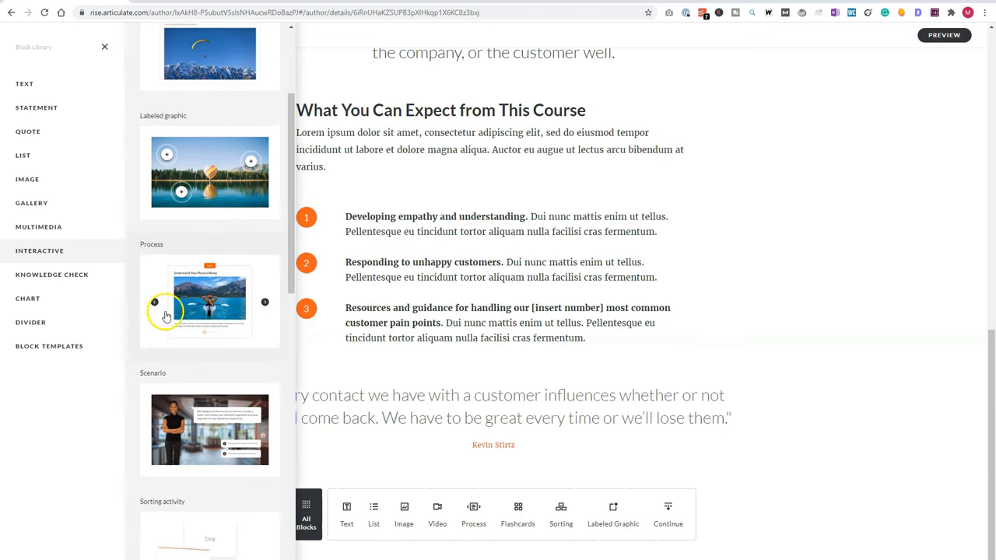
scroll(178, 347, down, 1)
scroll(174, 340, down, 1)
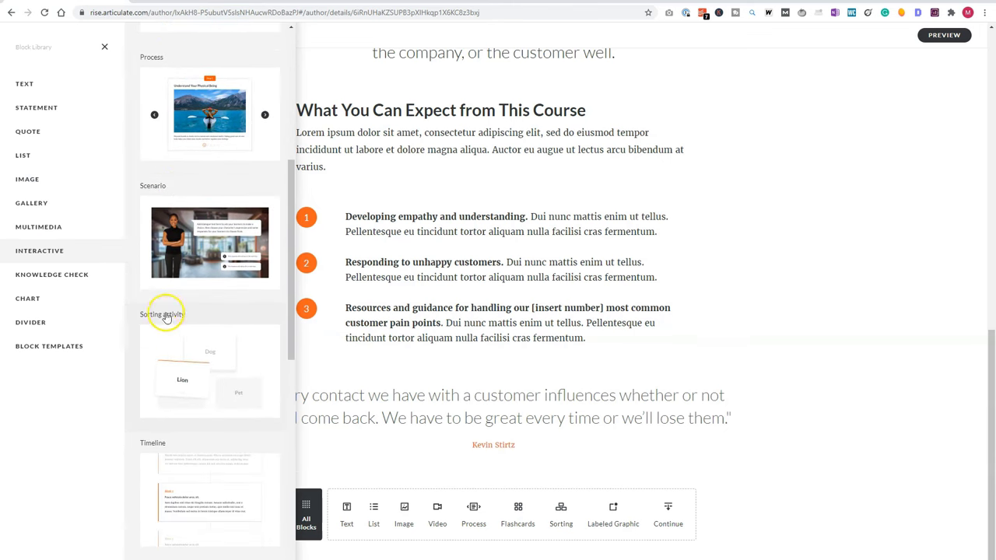
scroll(194, 313, down, 2)
scroll(172, 401, down, 1)
scroll(159, 436, down, 2)
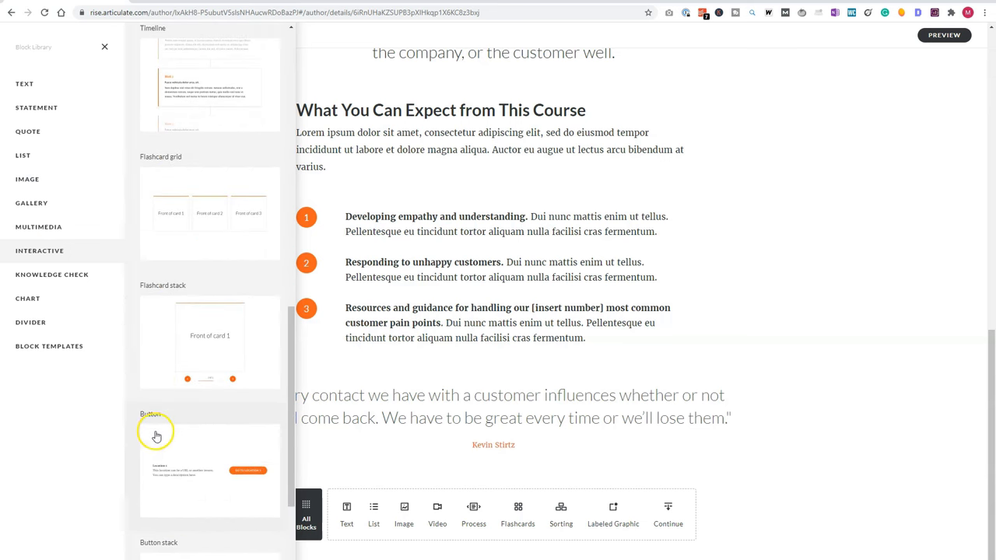
scroll(161, 428, down, 1)
scroll(159, 380, down, 1)
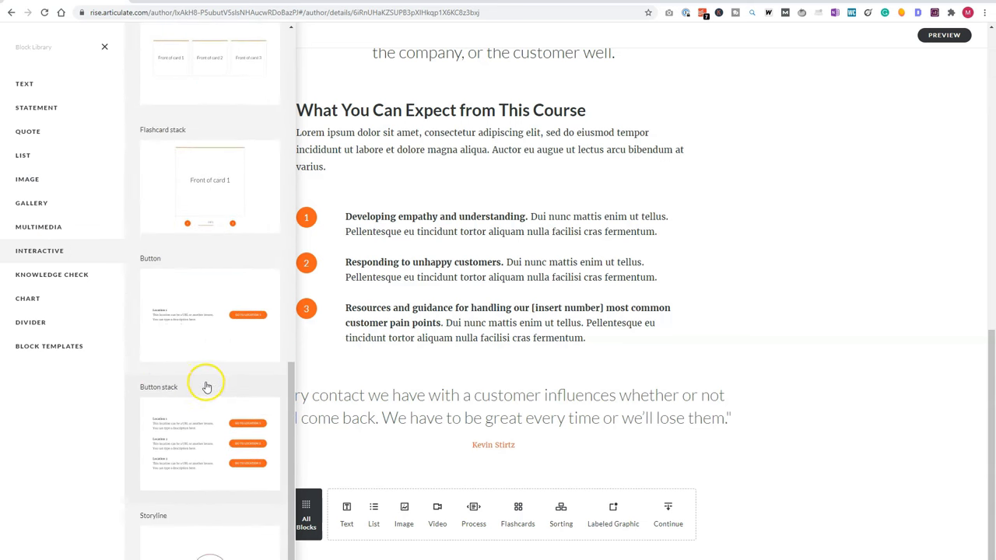
scroll(200, 382, down, 1)
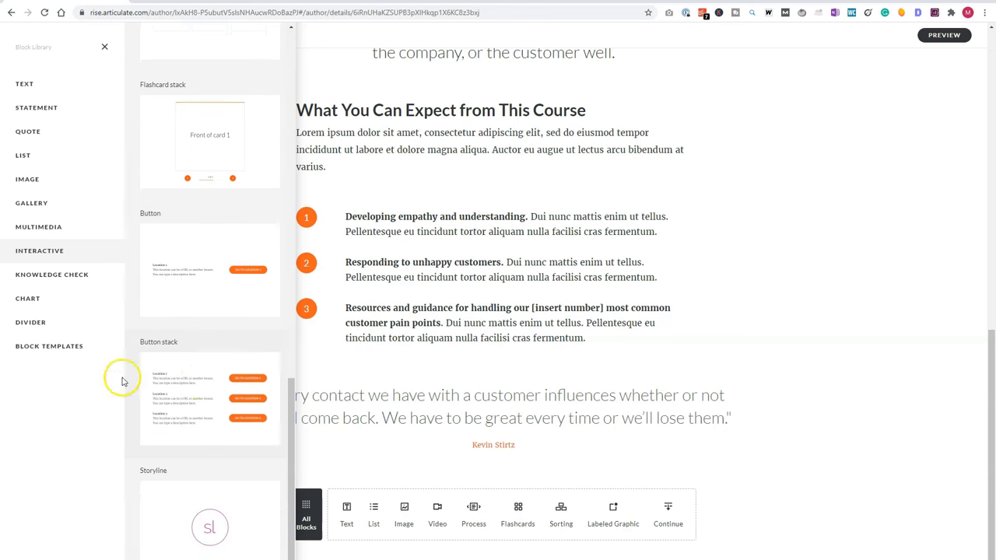
Examine the Knowledge Check, Chart and Divider block types in the block library.
click(54, 278)
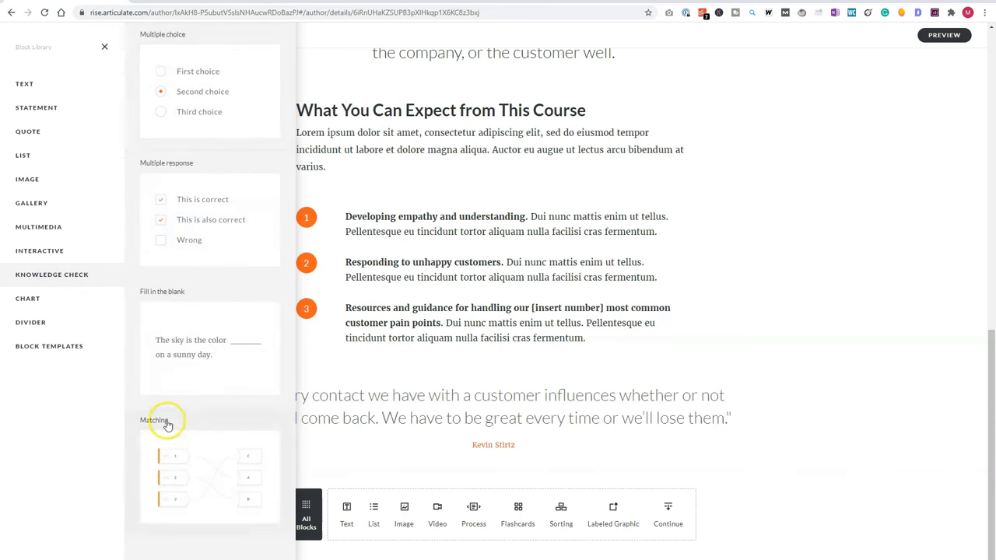
click(31, 298)
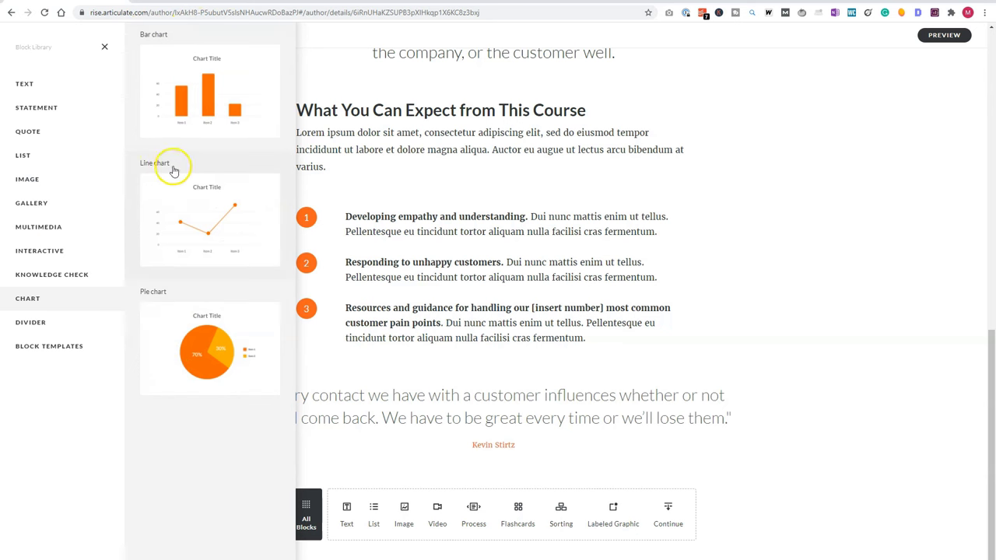
click(35, 325)
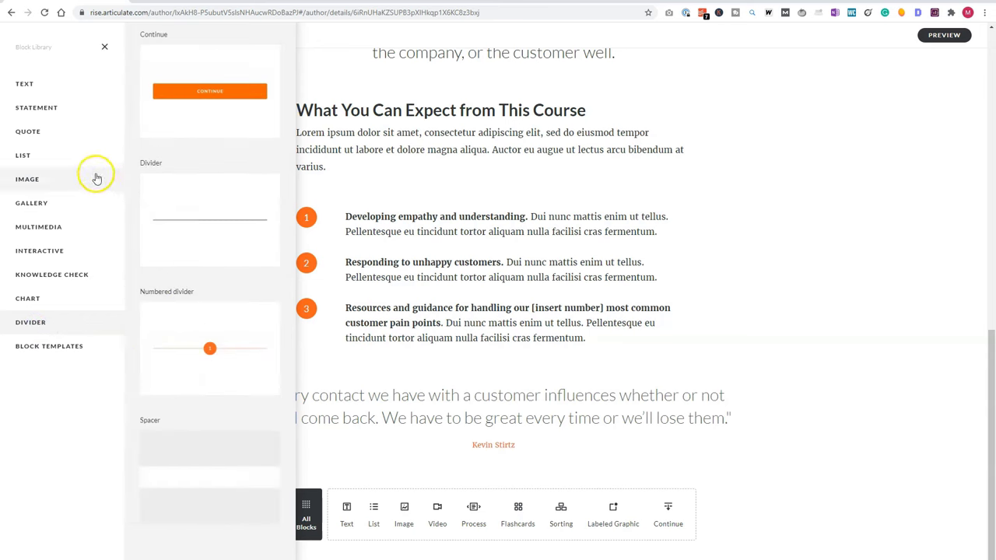
Insert an interactive Tabs block at the end of the Introduction lesson and close the block library.
click(41, 253)
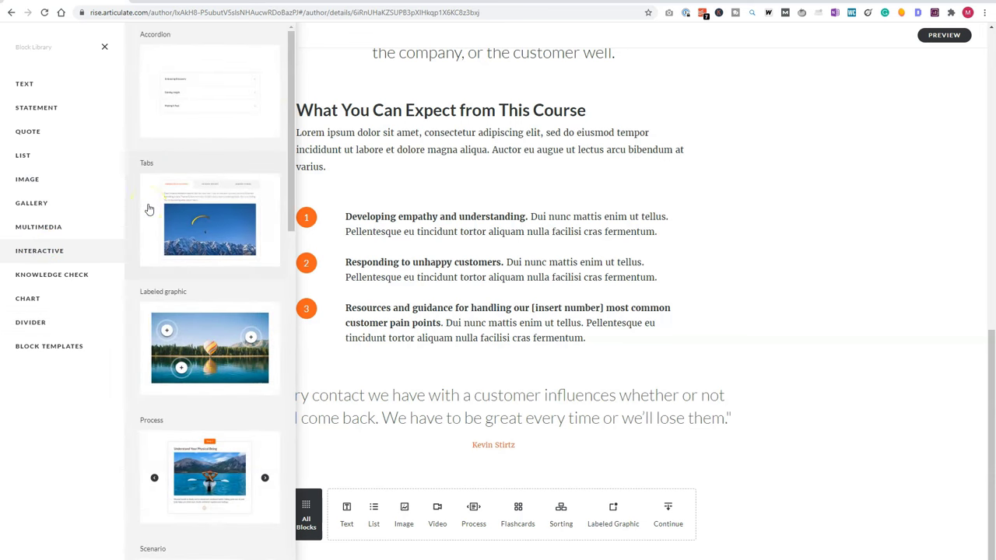
click(148, 207)
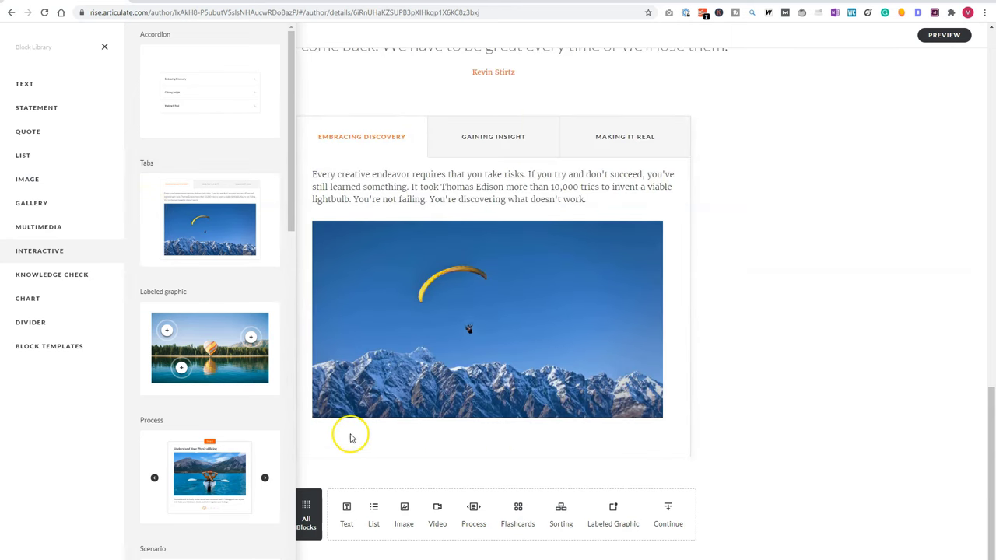
click(340, 474)
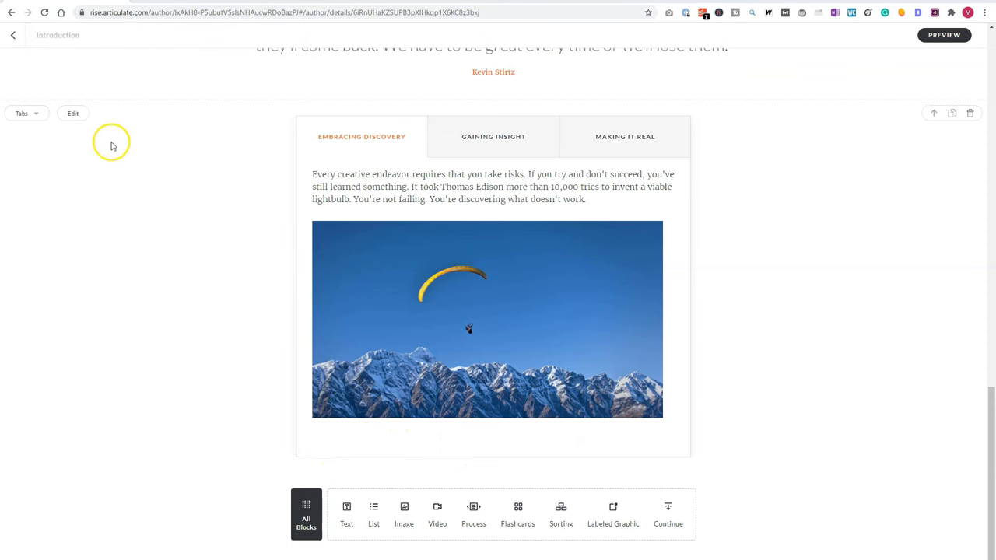
Add a fourth item to the Tabs block, titled "item 4" with the description "lorem ipsum bla bla bla".
click(73, 114)
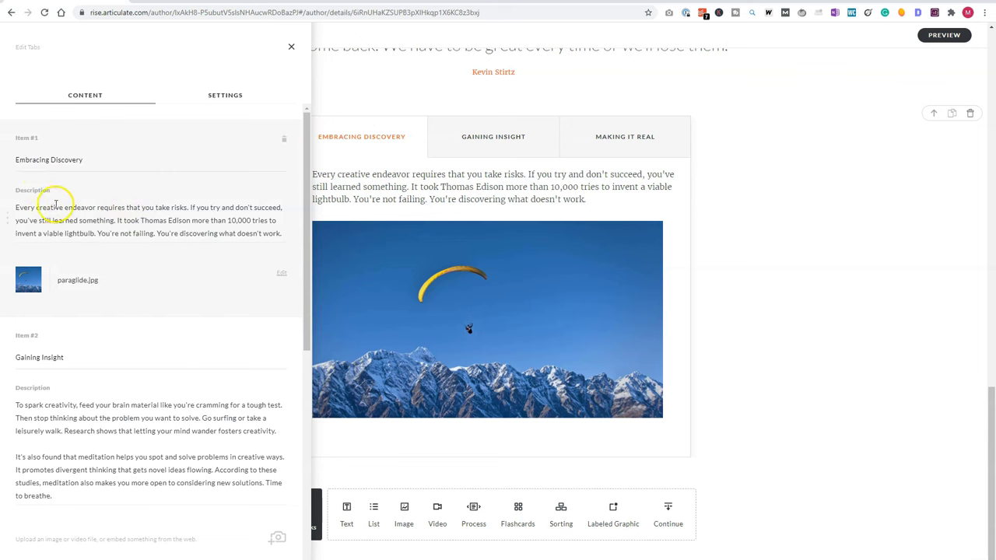
scroll(124, 281, down, 5)
scroll(58, 415, down, 3)
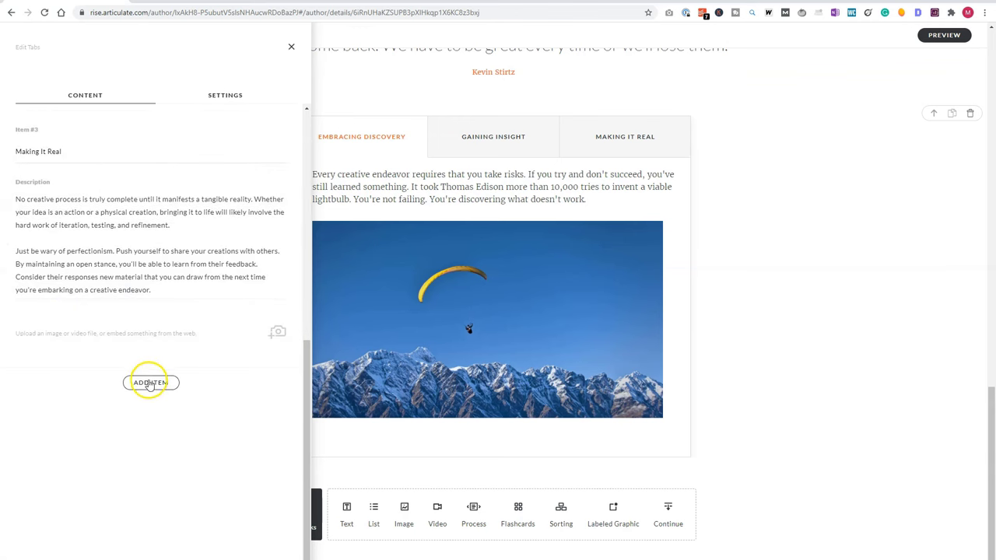
click(150, 383)
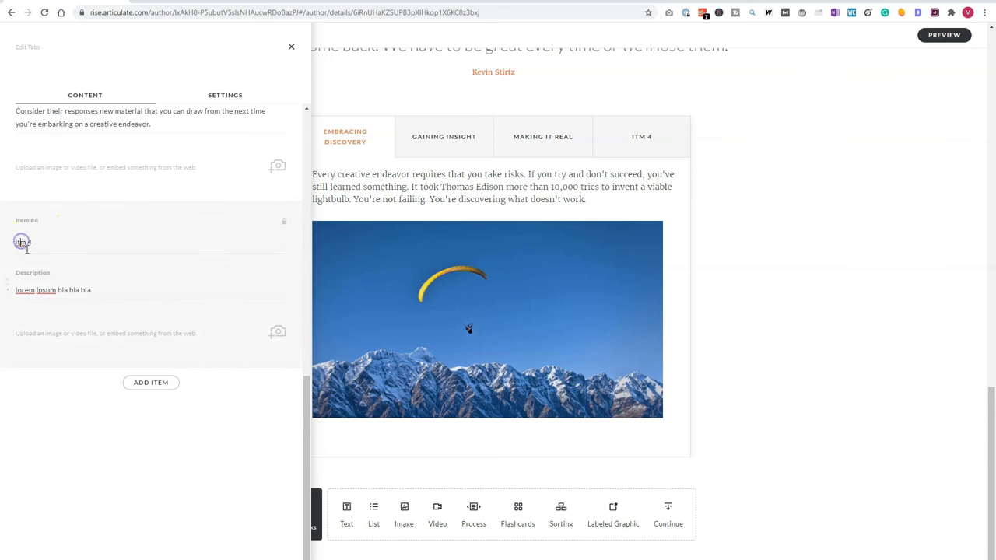
text(e)
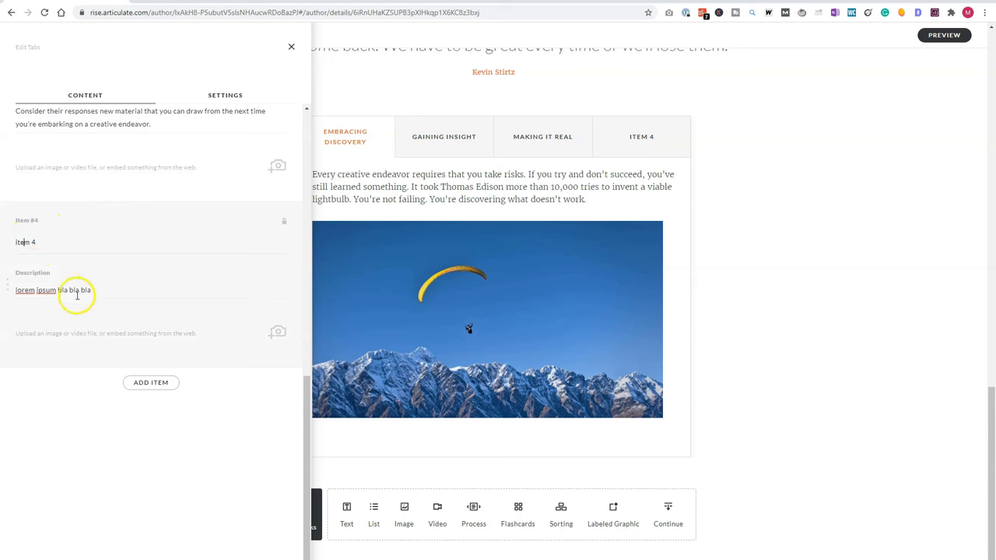
Add a mountain forest photo to item 4 of the Tabs block by searching the Content Library photos for "forest".
click(276, 332)
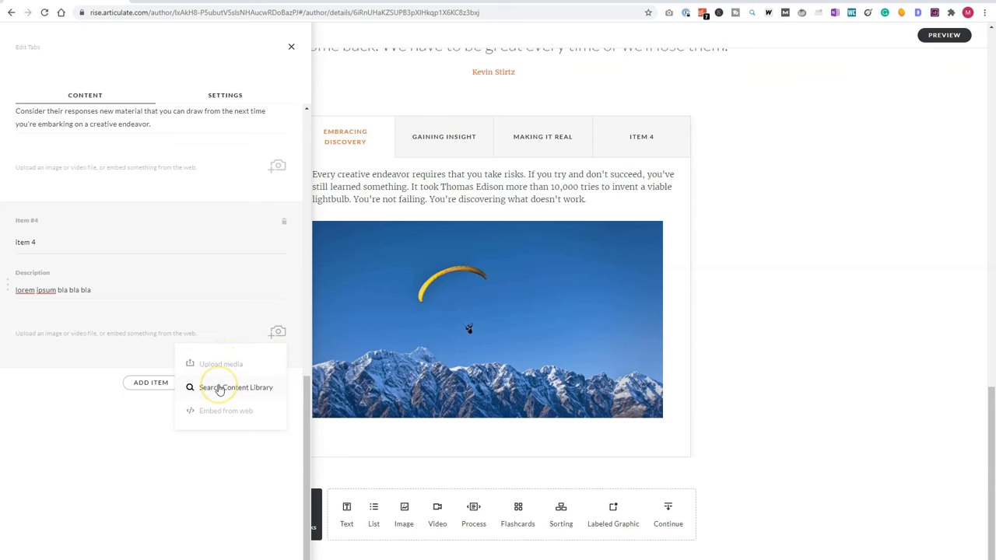
click(220, 389)
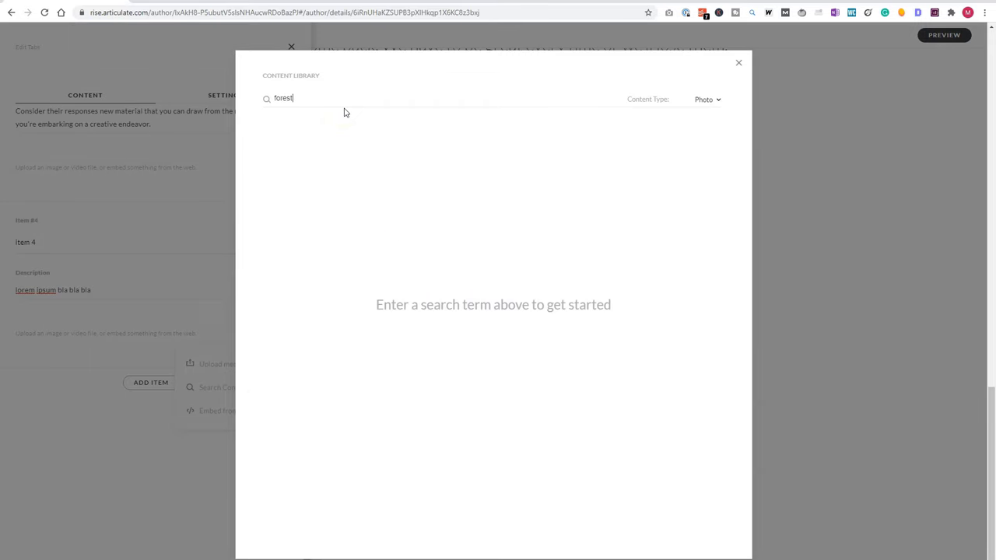
key(Return)
mouse_move(333, 163)
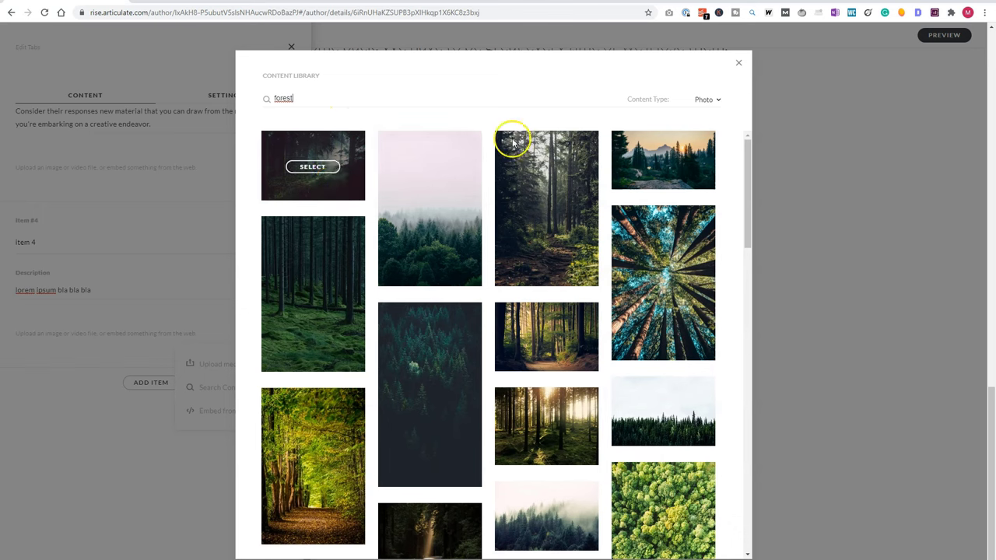
click(665, 164)
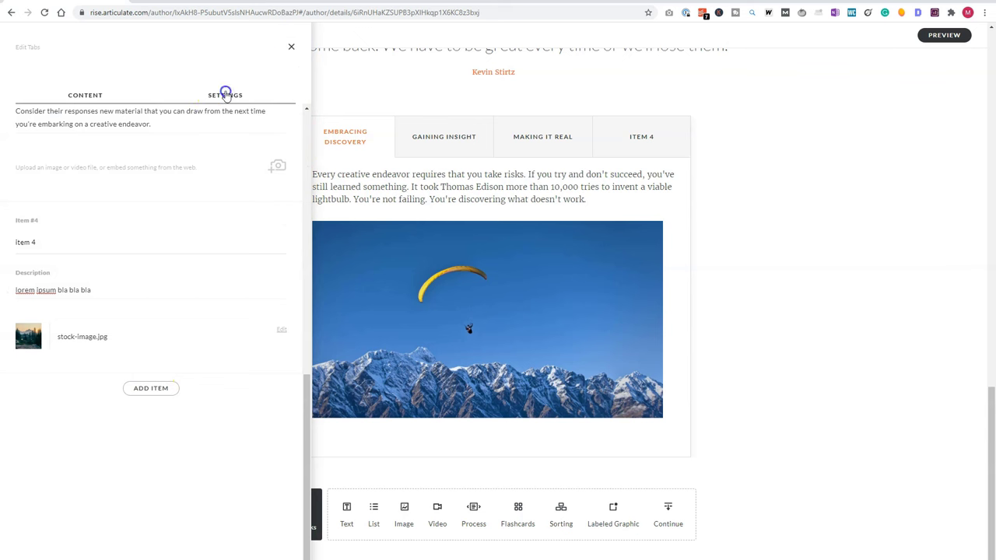
Set the Tabs block's background color to light grey #E6E6E6.
click(224, 94)
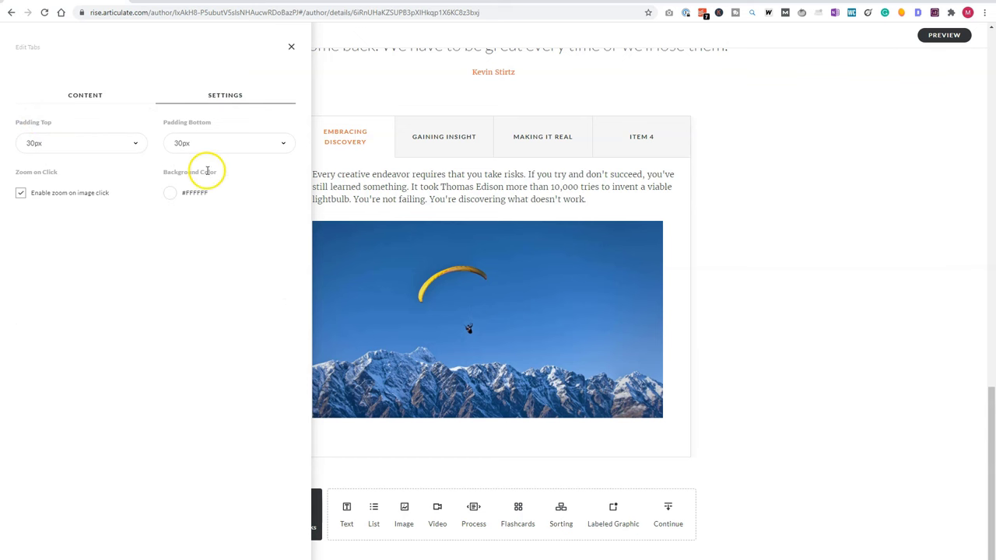
click(171, 195)
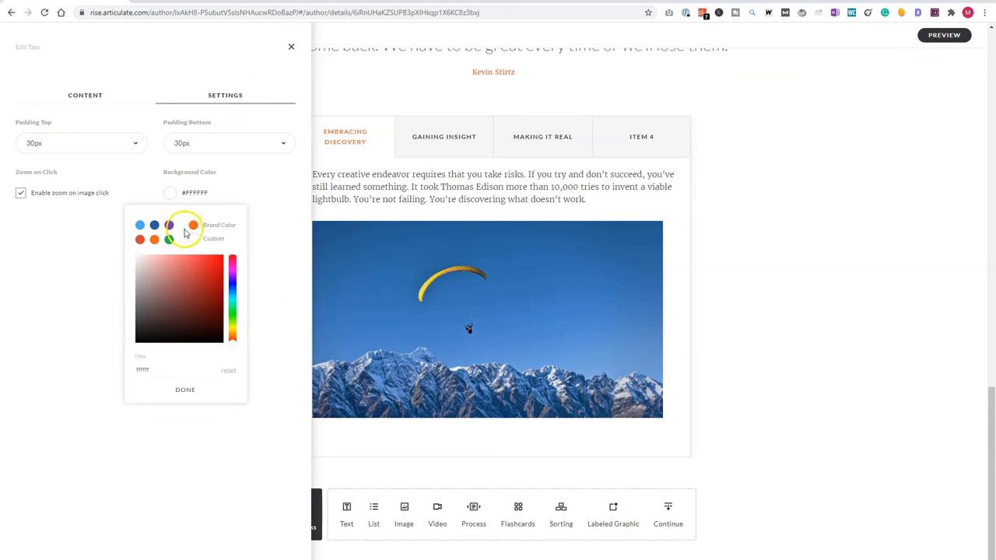
click(134, 267)
drag(129, 268, 125, 265)
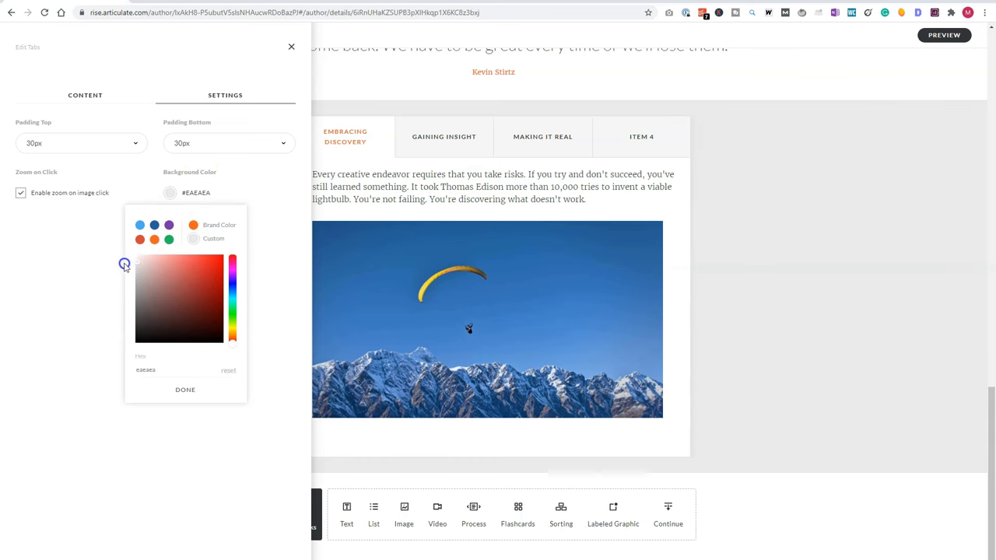
click(121, 265)
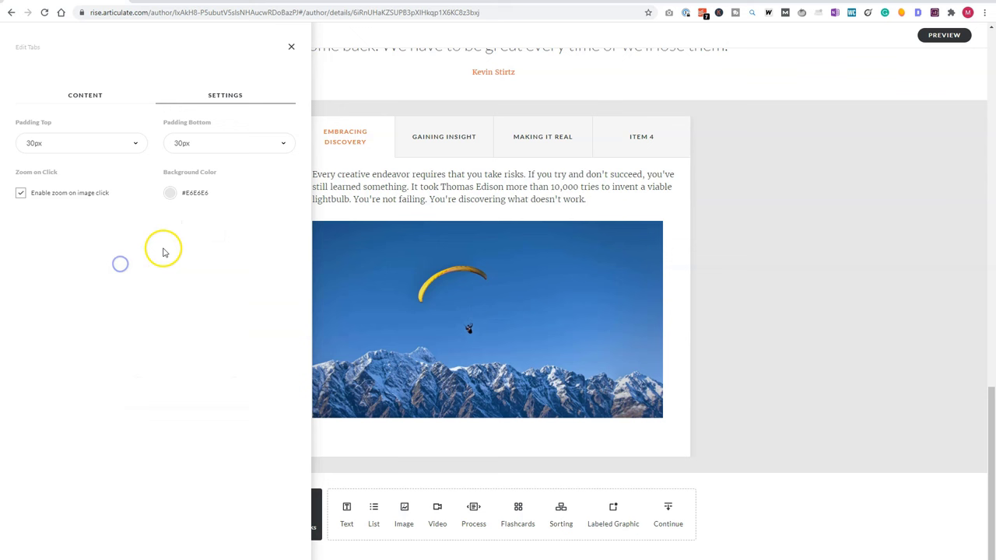
Set the Tabs block's top and bottom padding to 60px each and close the block editor.
click(137, 144)
click(98, 302)
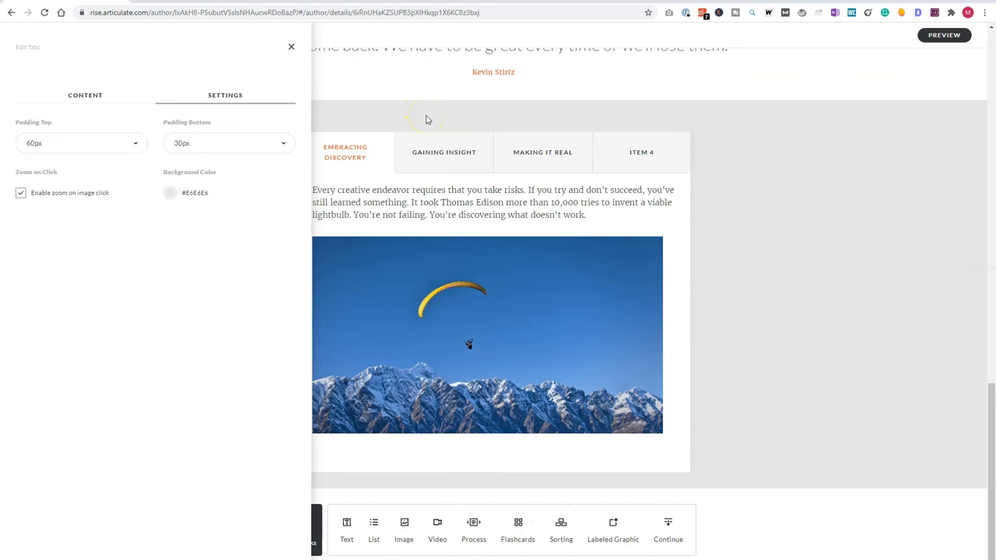
click(231, 143)
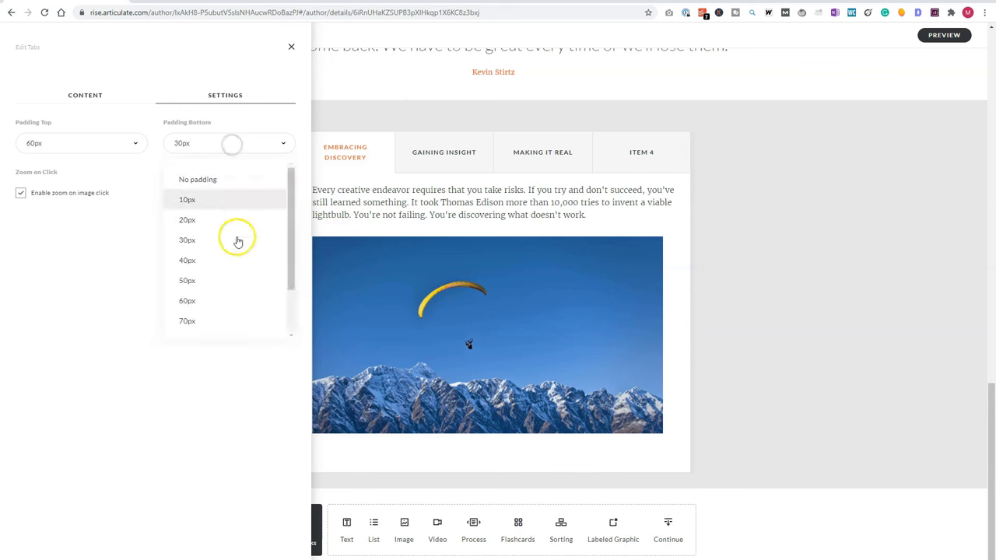
click(230, 302)
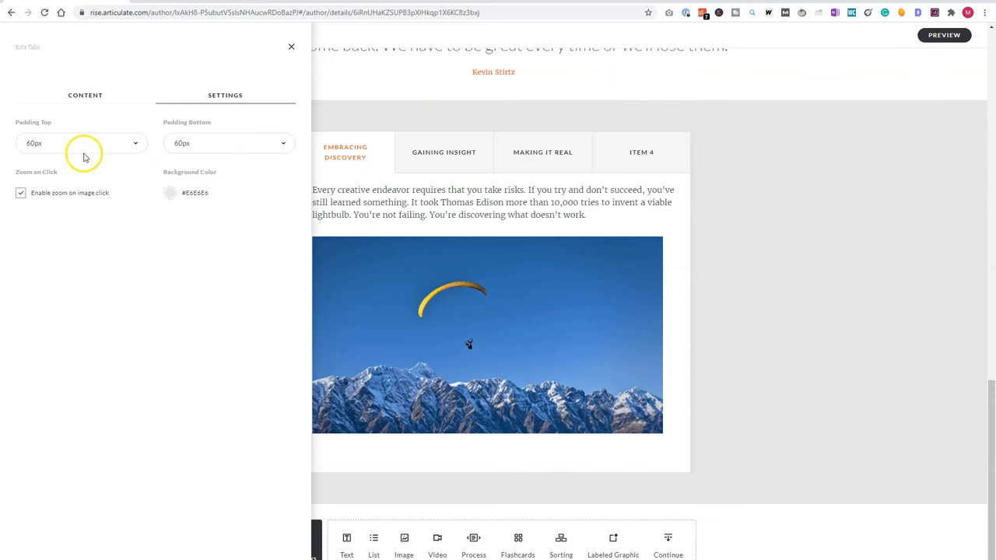
click(292, 49)
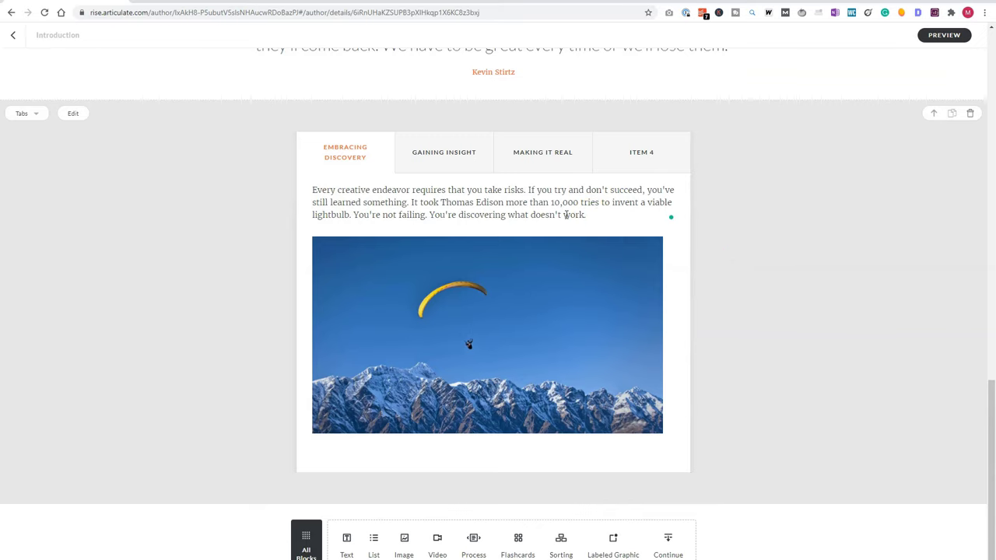
Move the Tabs block up one position, above the Kevin Stirtz quote.
double_click(566, 215)
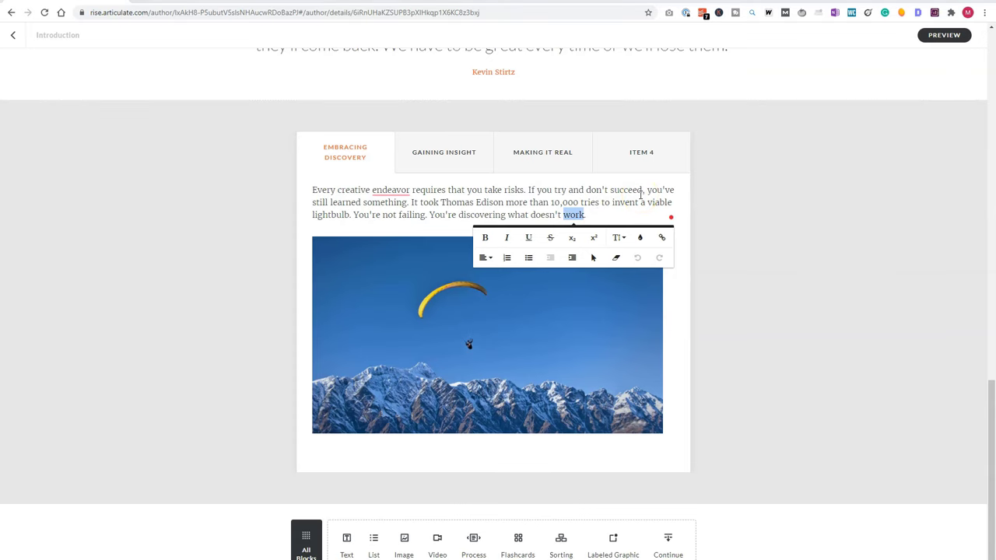
click(733, 224)
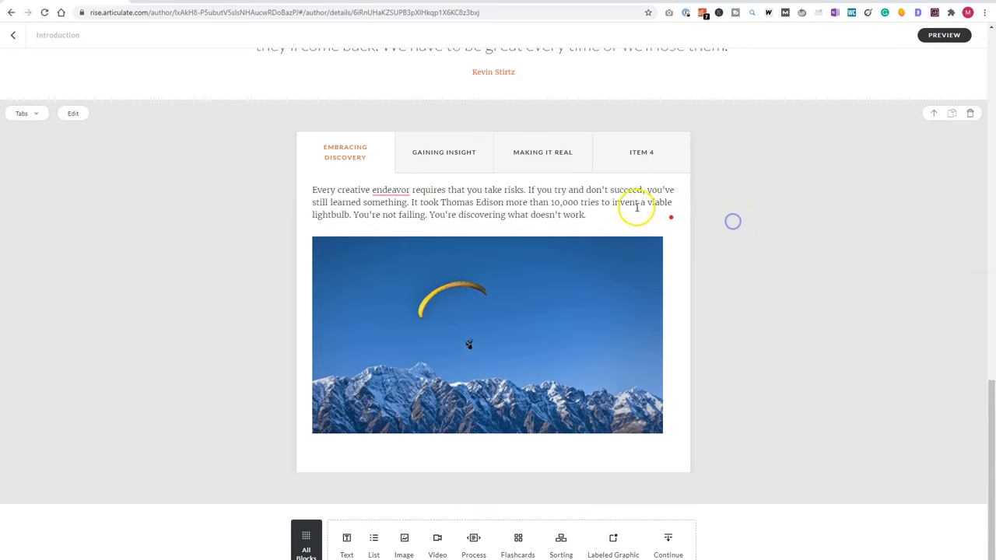
click(935, 115)
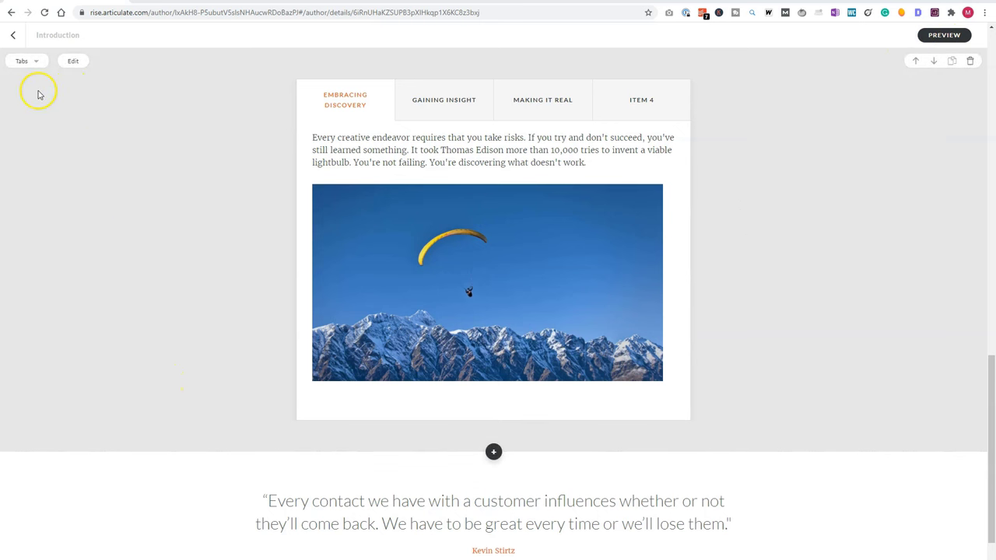
Review the Interactive block types in the block library down to Storyline, and close the library.
scroll(93, 393, down, 1)
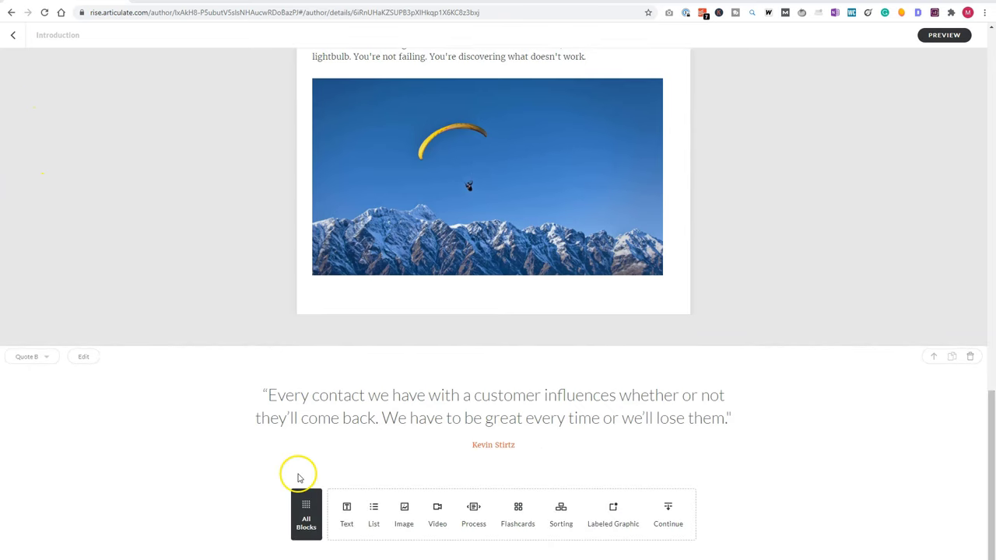
click(306, 512)
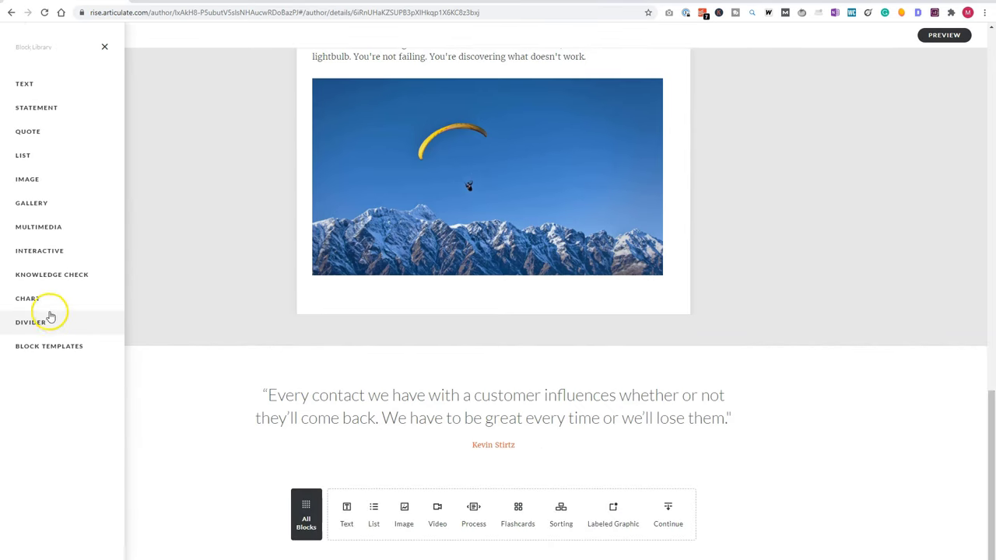
click(43, 254)
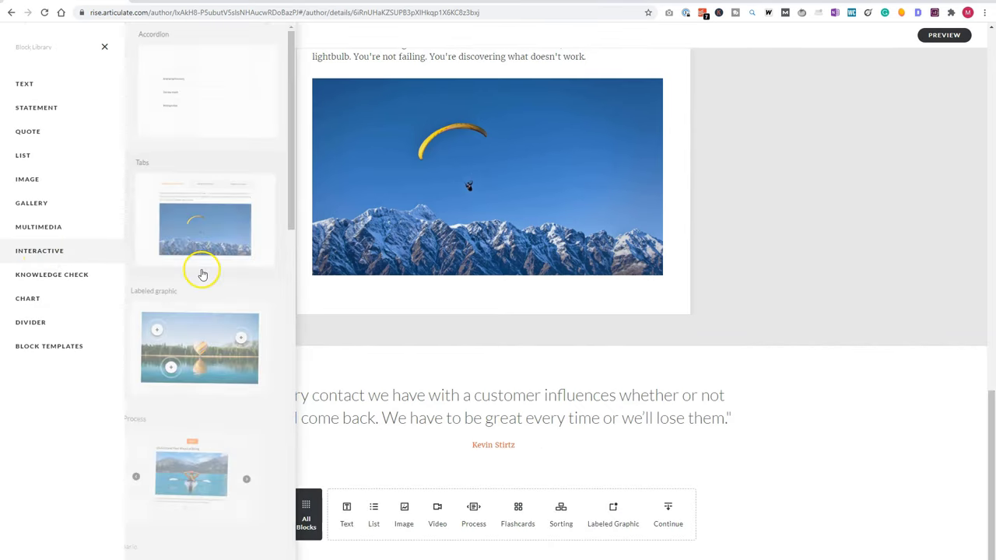
scroll(216, 303, down, 5)
scroll(198, 171, up, 1)
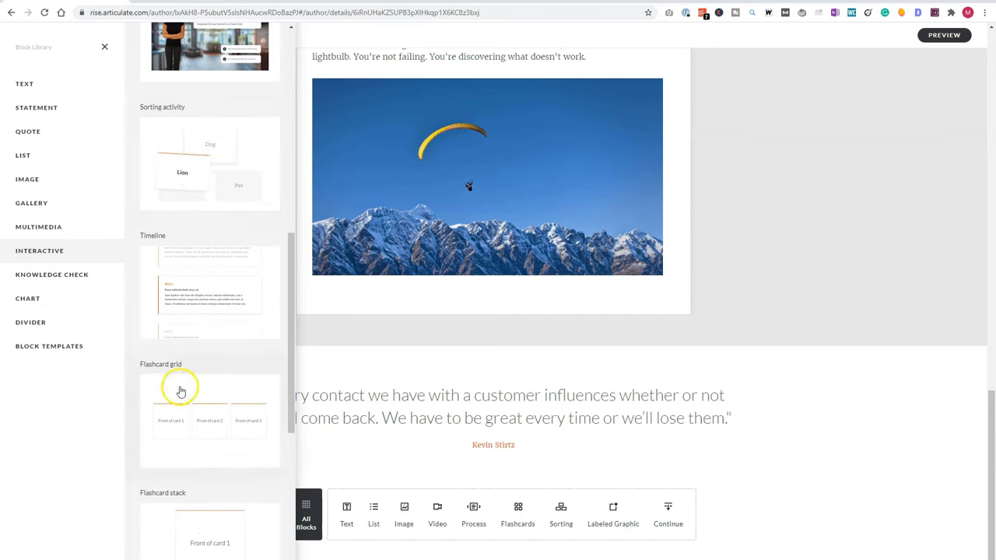
drag(280, 364, 283, 492)
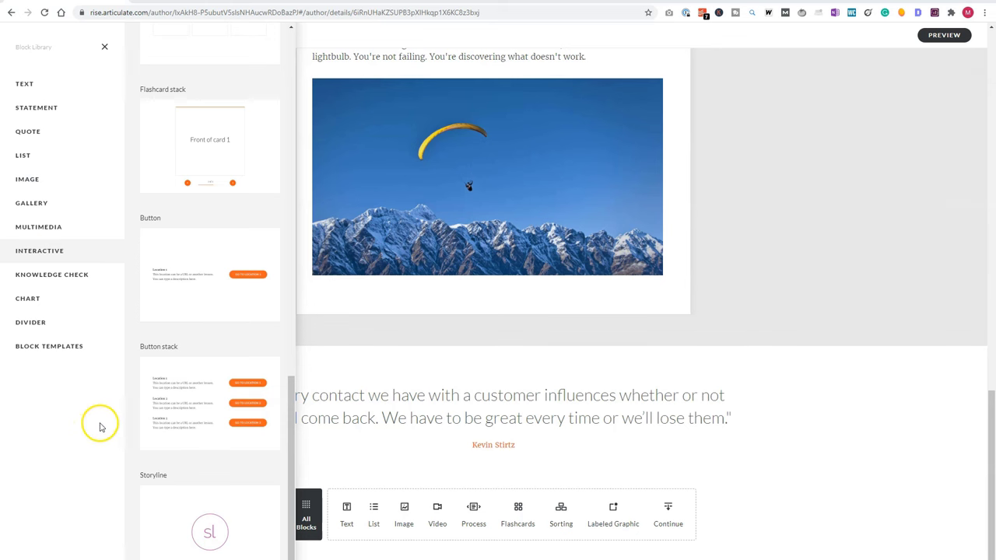
click(106, 48)
Return to the course outline and open the font and color customization in the course's theme settings.
click(13, 37)
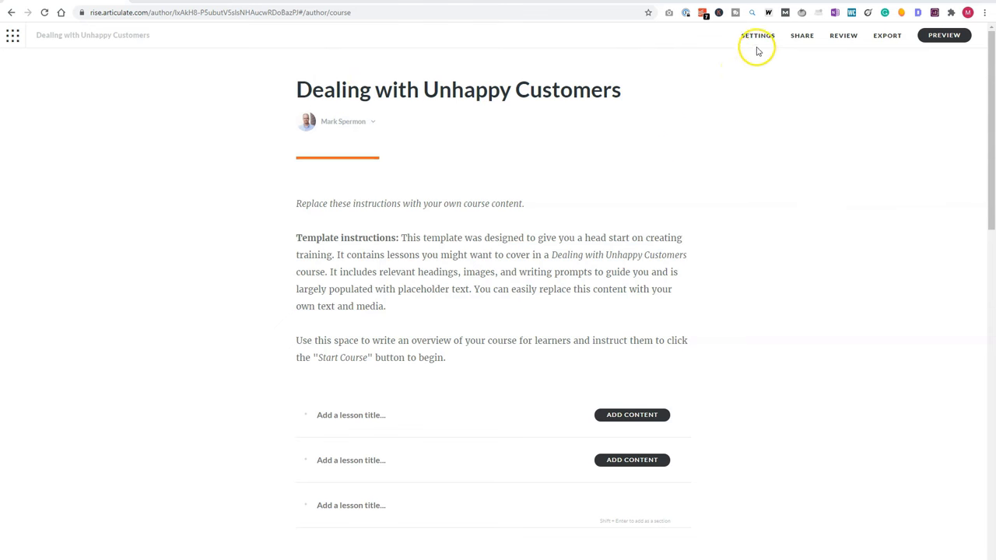
click(753, 38)
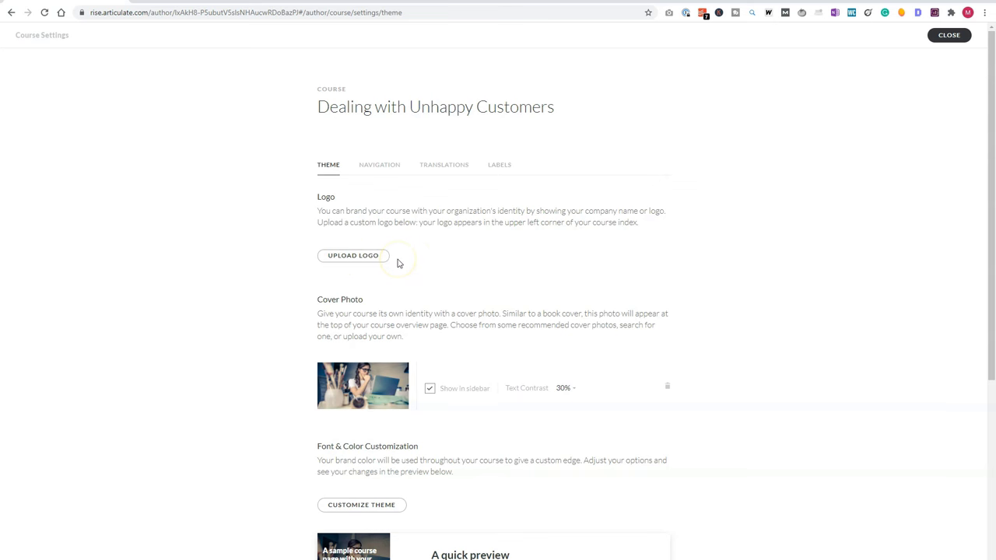
scroll(401, 278, down, 1)
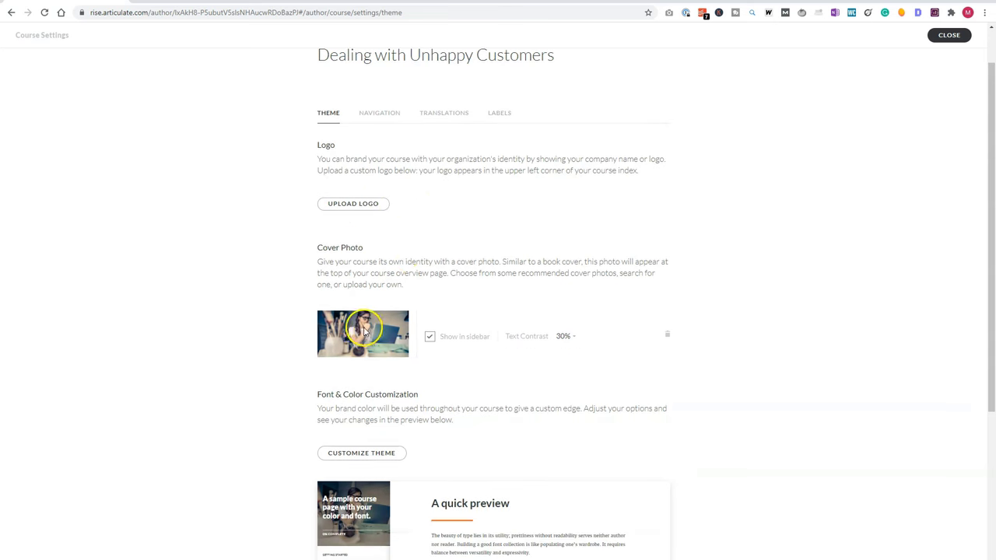
scroll(366, 327, down, 2)
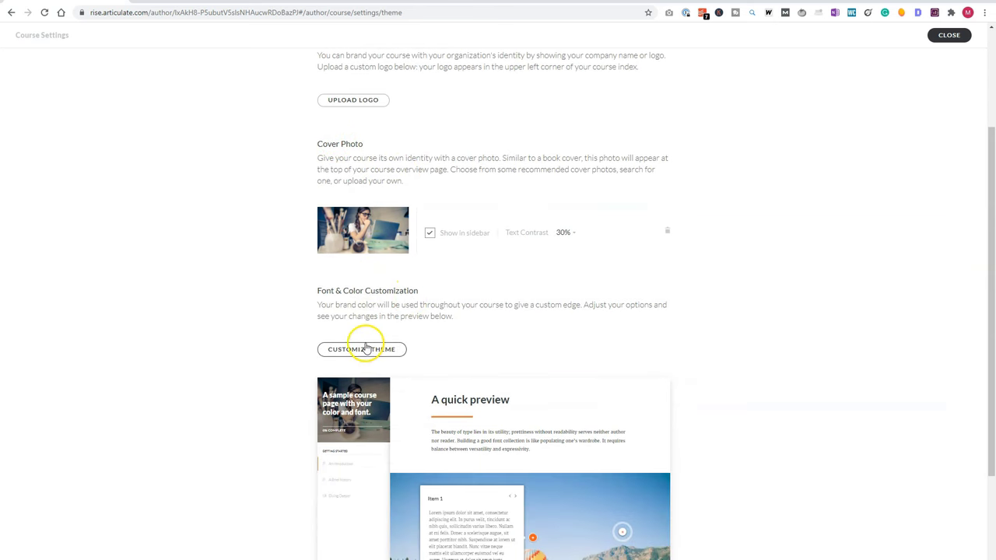
click(374, 348)
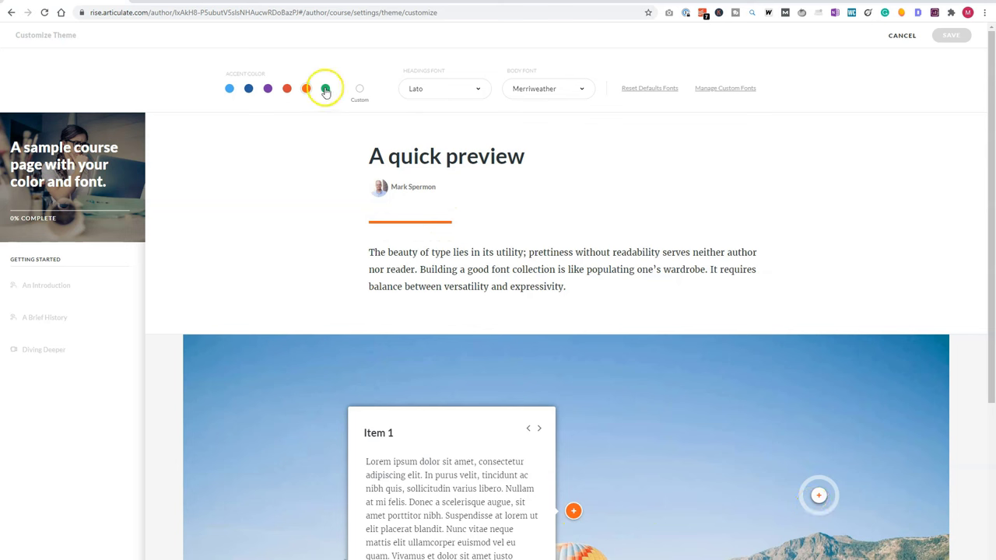
Examine the theme's custom accent color picker, the headings font choices and the custom font manager.
click(360, 93)
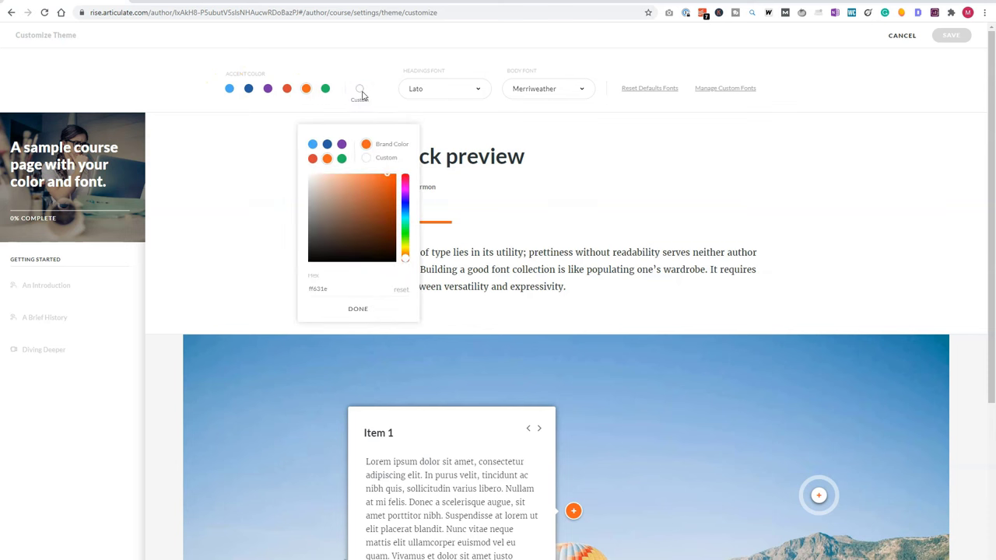
click(428, 115)
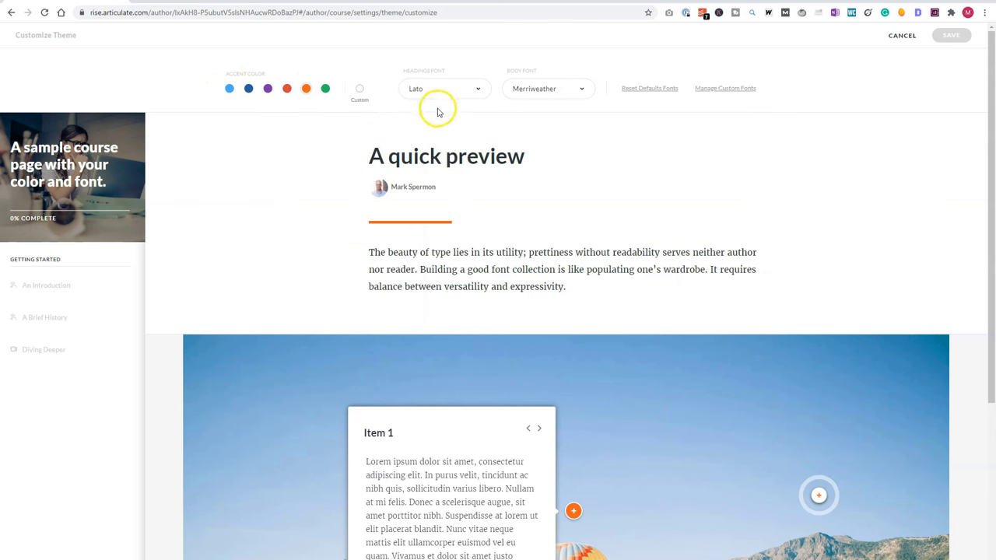
click(442, 91)
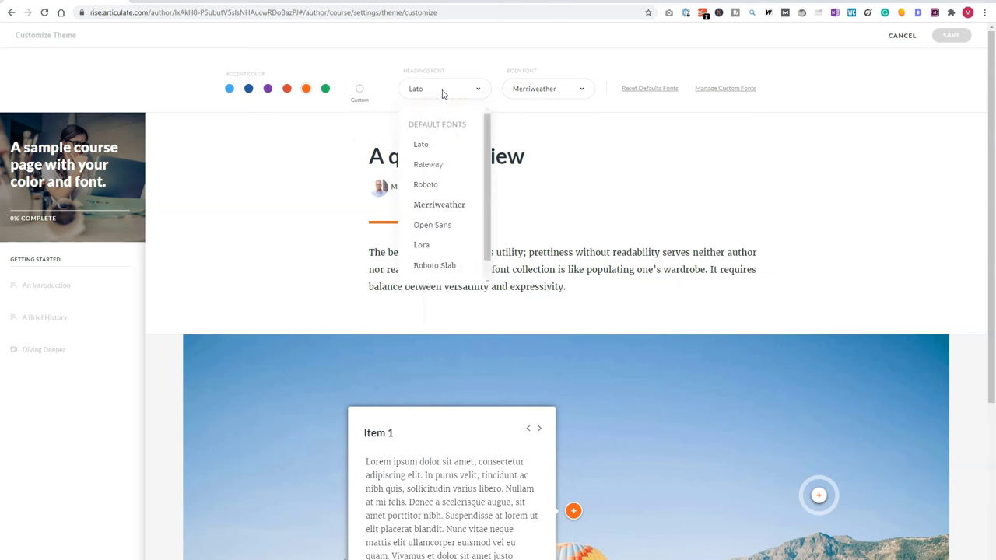
click(442, 93)
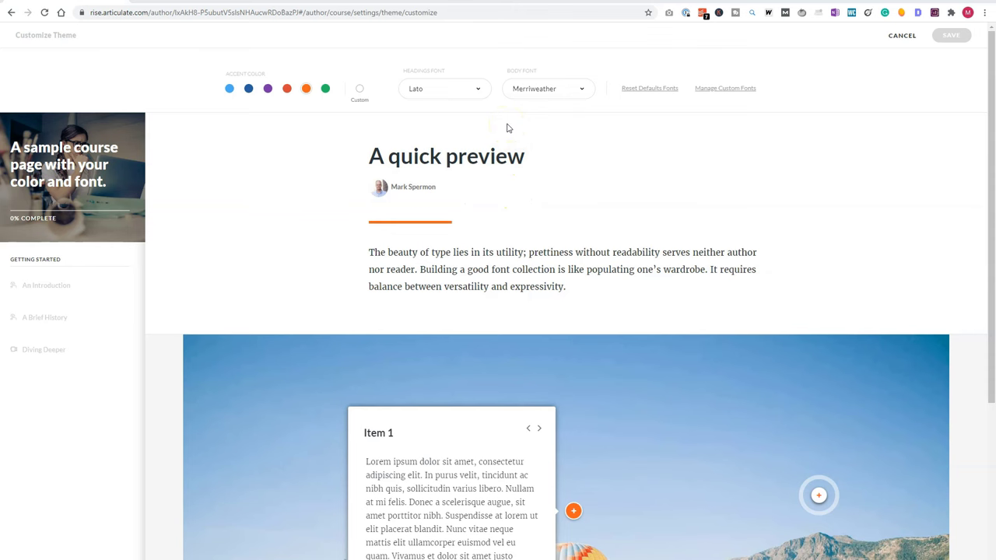
click(702, 89)
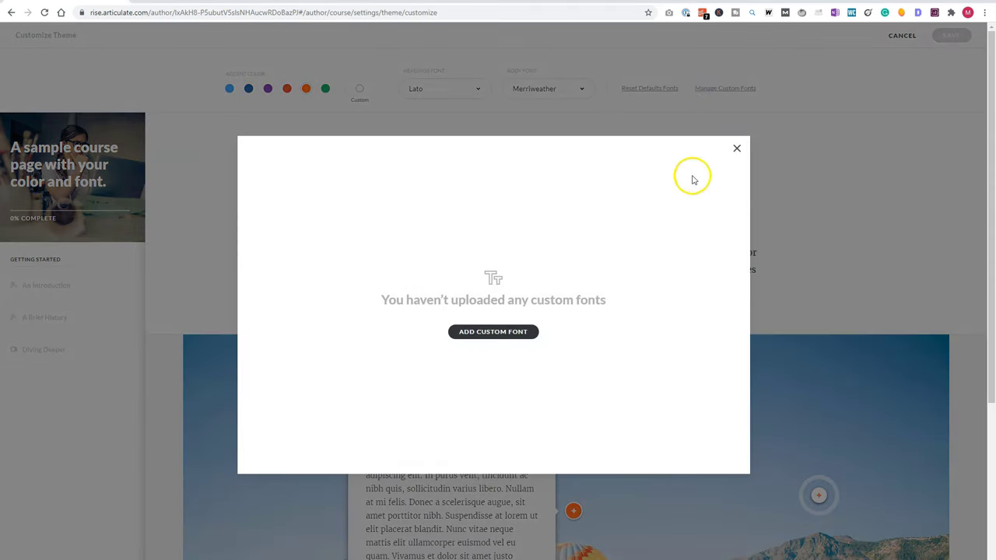
click(737, 148)
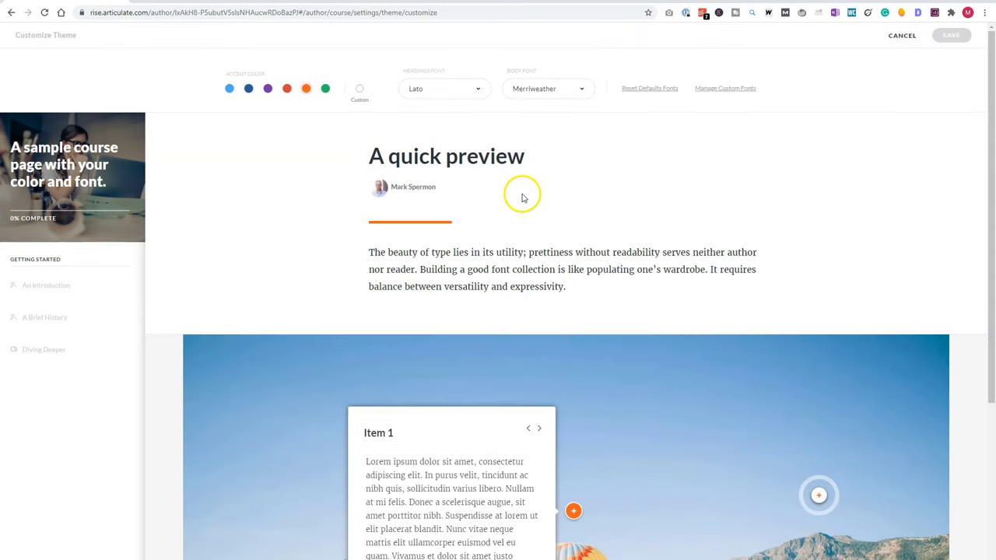
Set the theme's custom accent color to the muted olive c0be68, check it in the preview, and save the theme.
click(360, 91)
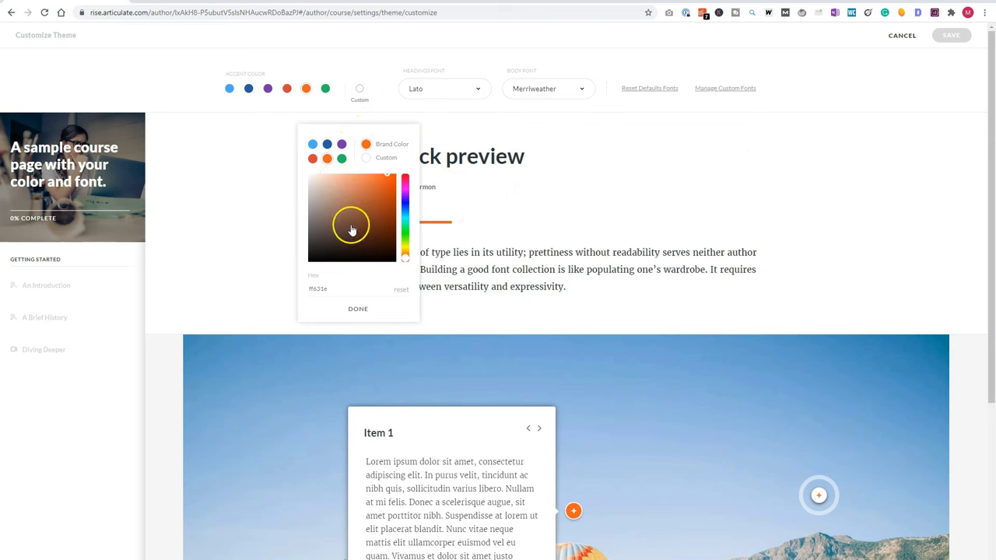
click(405, 249)
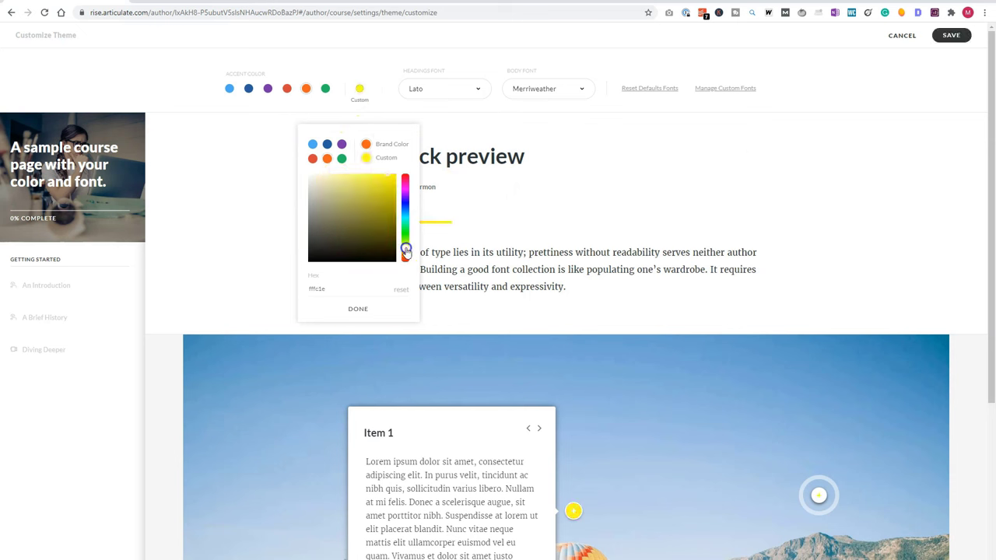
click(364, 226)
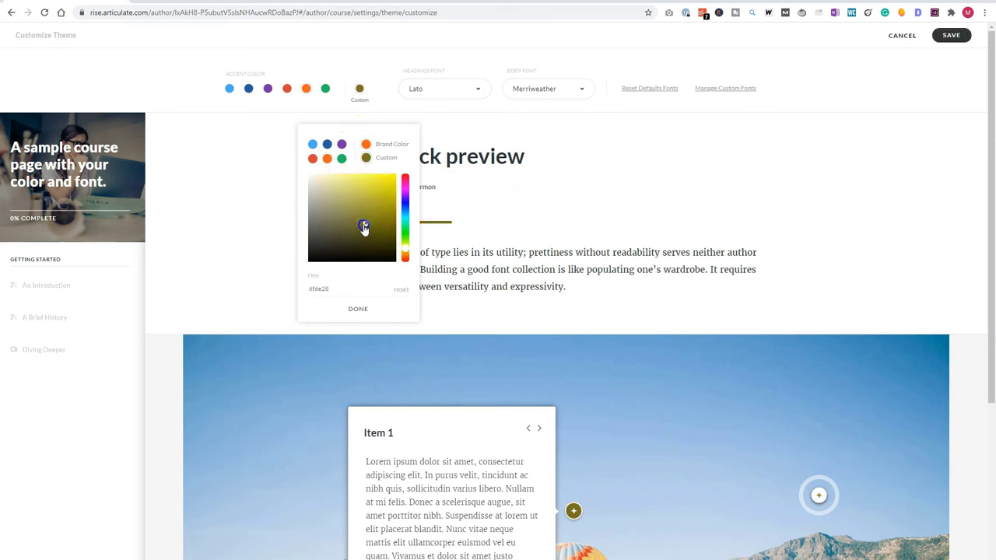
drag(361, 228, 349, 199)
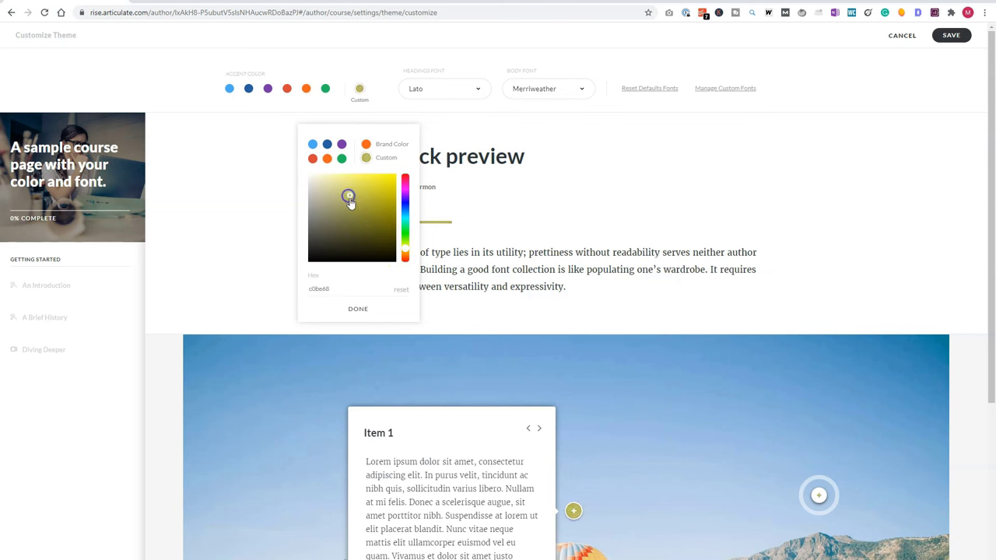
click(357, 309)
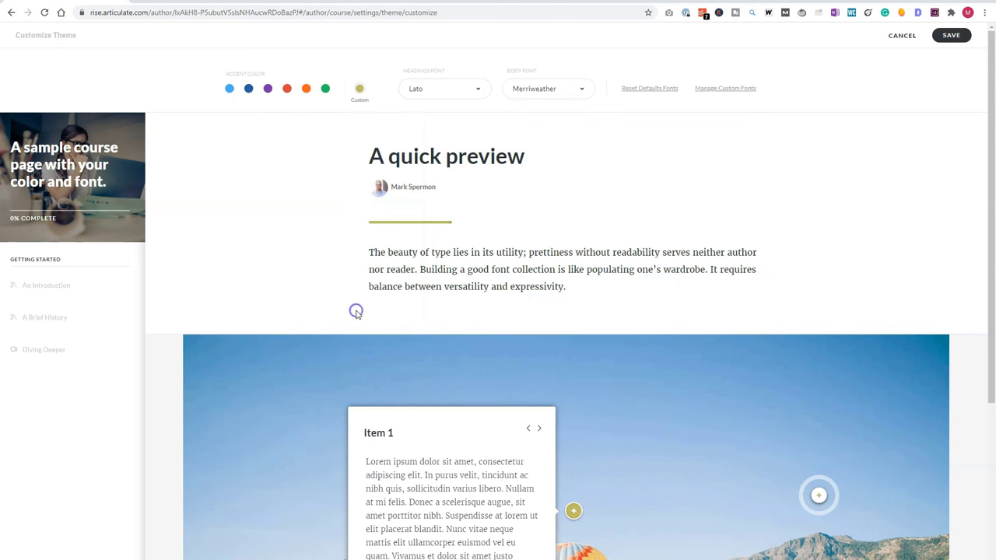
scroll(490, 252, down, 1)
scroll(467, 241, up, 1)
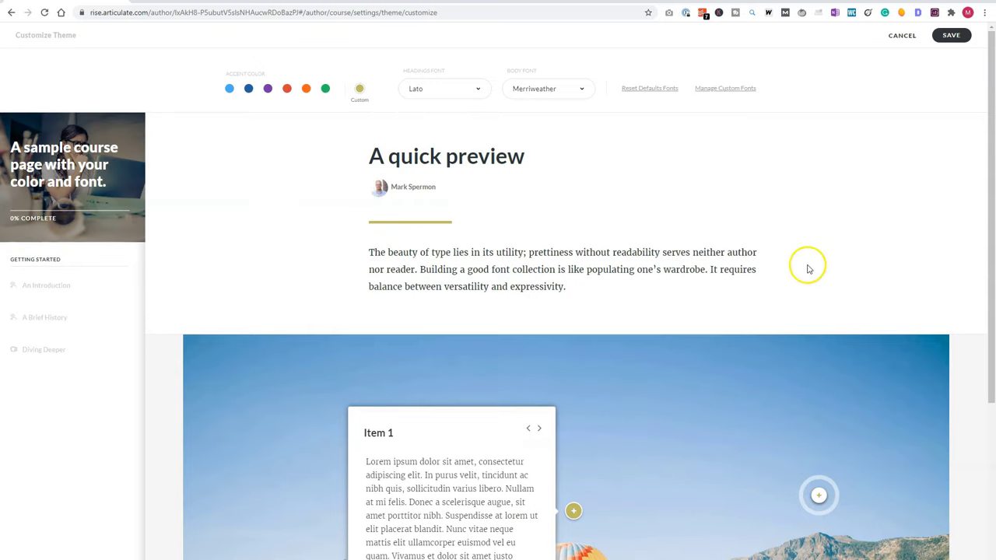
click(951, 35)
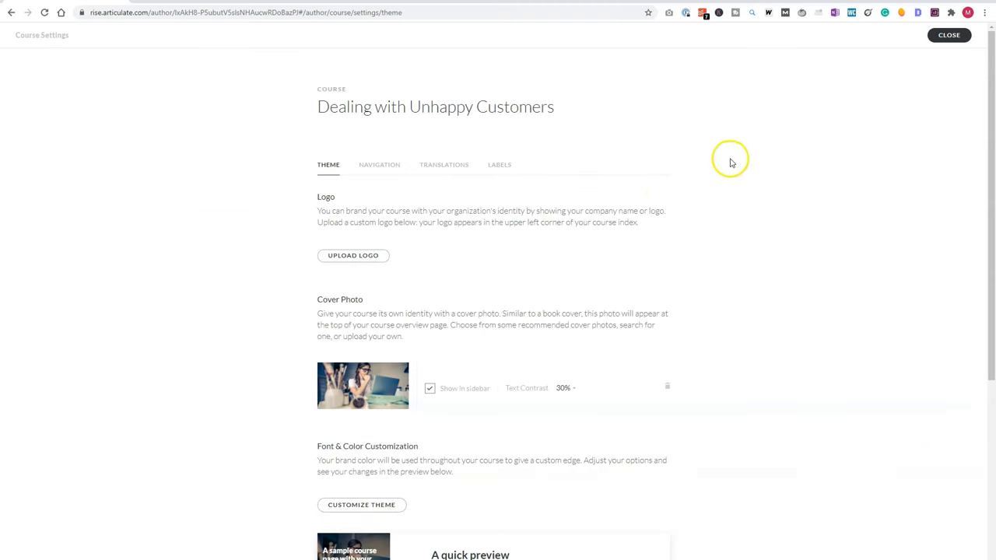
Review the rest of the course's theme settings down to the Block Entrance Animations option.
scroll(662, 174, down, 4)
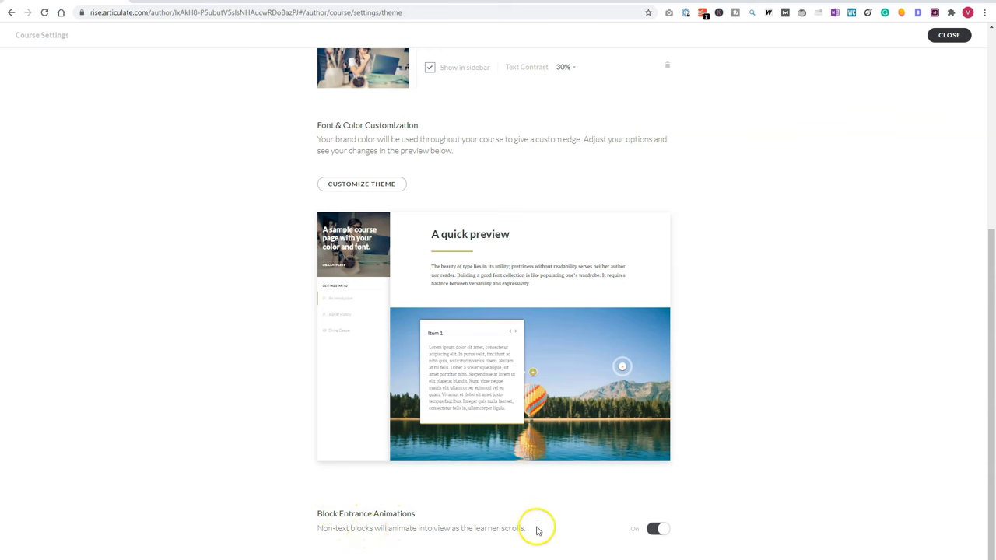
click(654, 530)
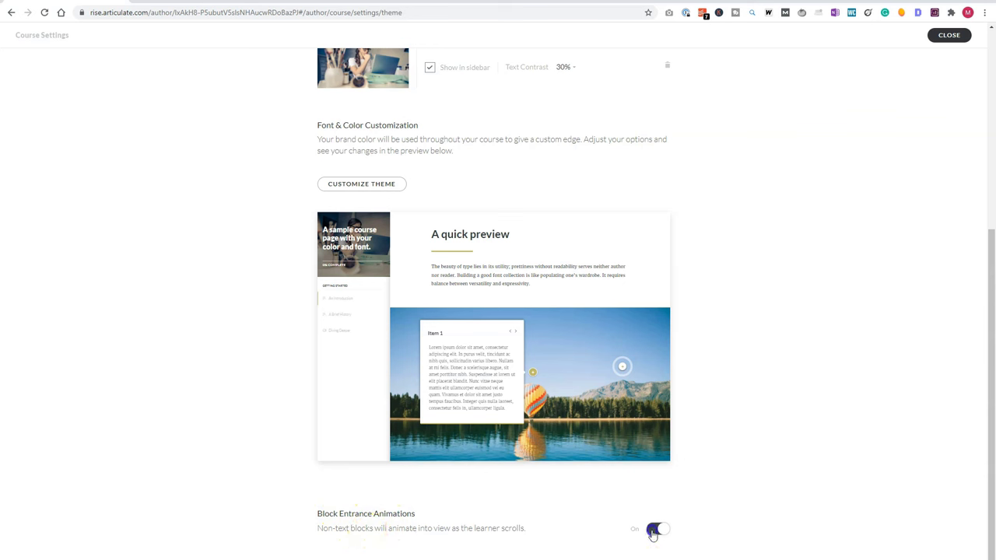
scroll(685, 296, up, 4)
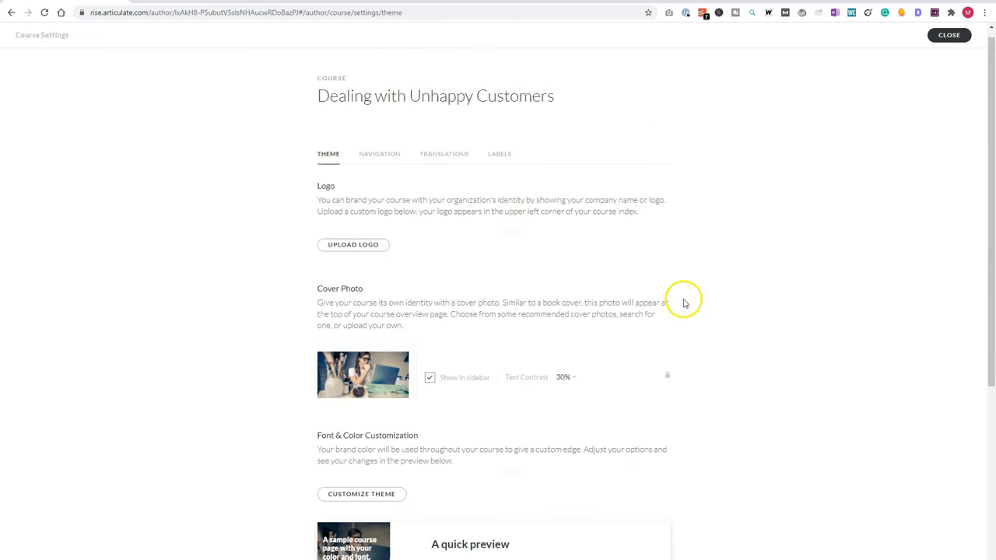
Try the Restricted navigation mode in the course's navigation settings and return it to Free.
click(388, 158)
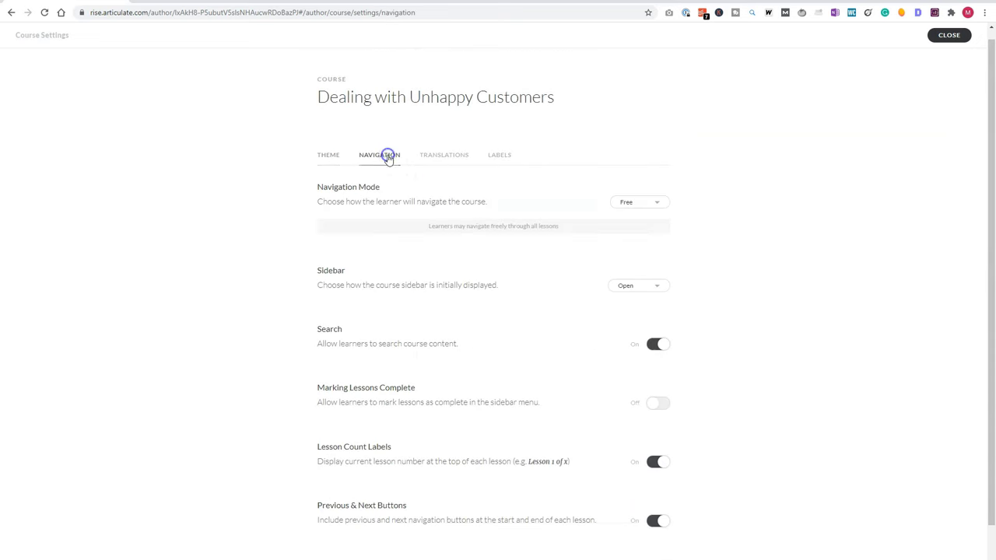
click(639, 202)
click(638, 234)
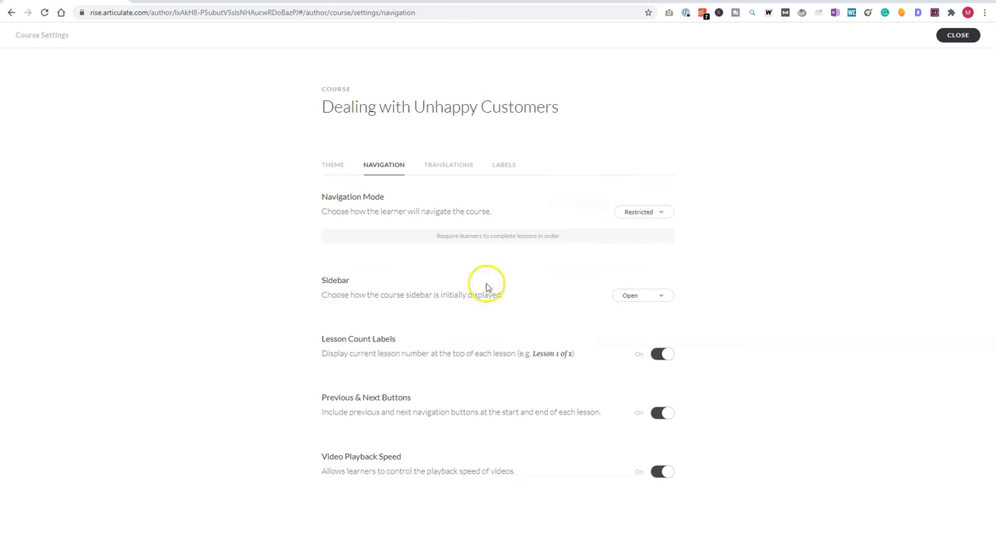
click(636, 212)
click(641, 227)
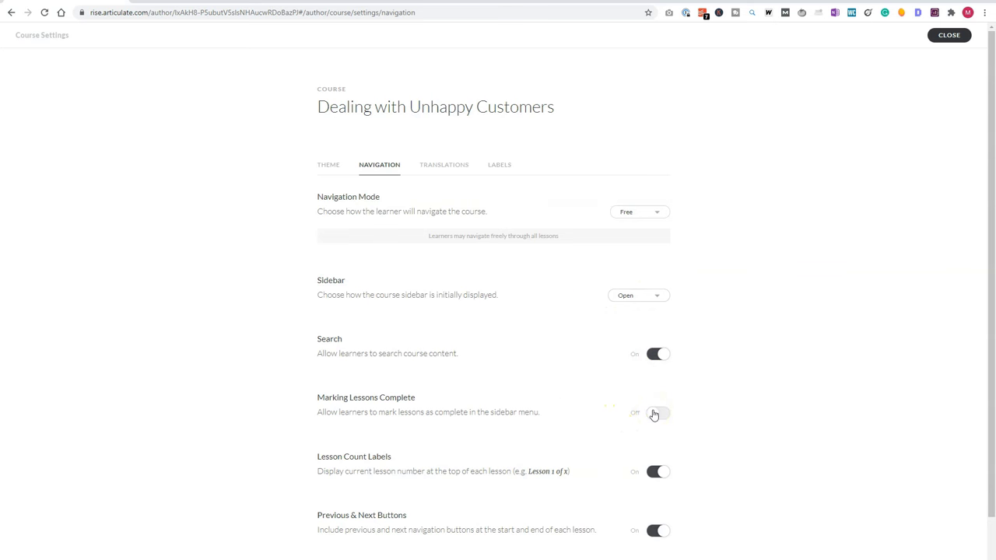
Examine the remaining navigation options and the course's translation settings.
scroll(594, 400, down, 1)
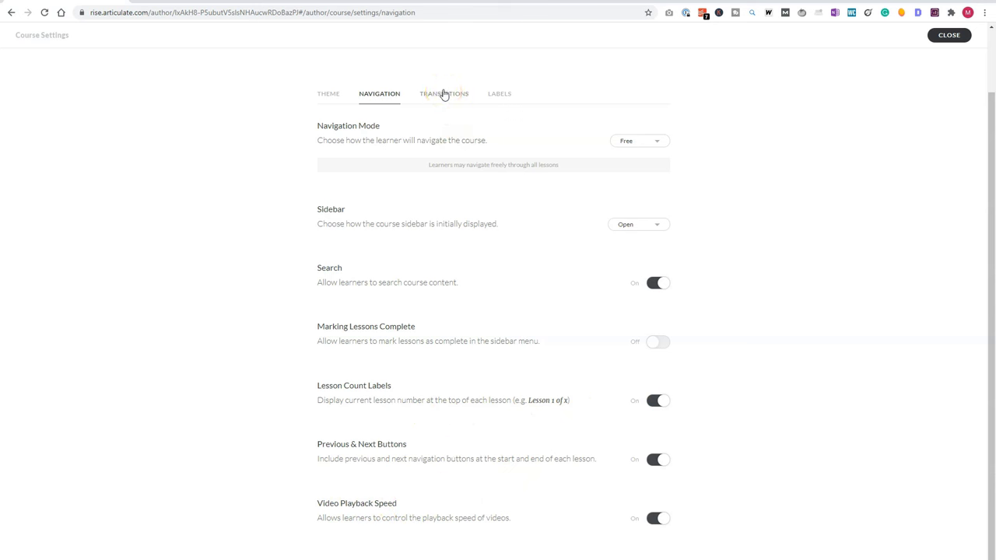
click(444, 93)
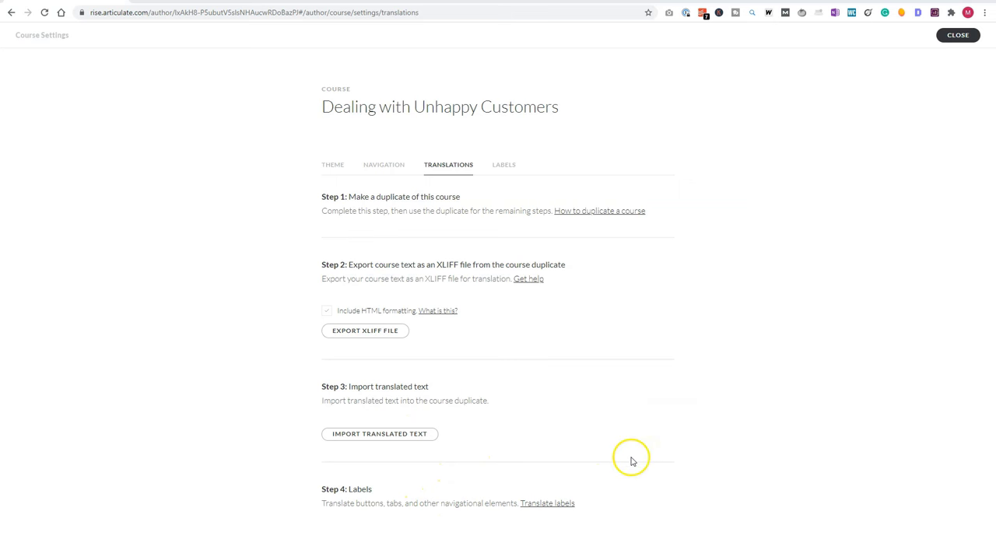
Change the custom text of the START COURSE label to "START e-learning" in the course labels.
click(503, 167)
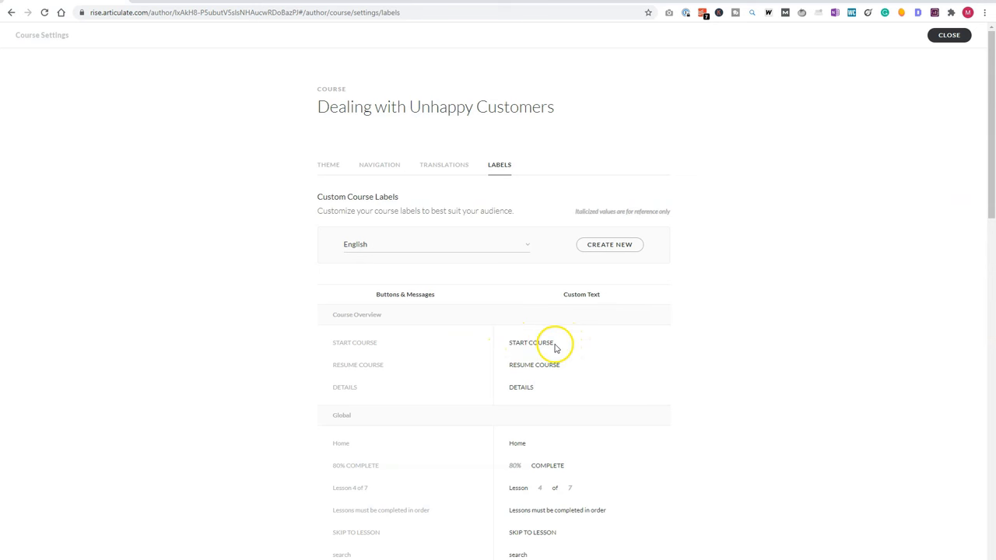
double_click(548, 342)
click(533, 363)
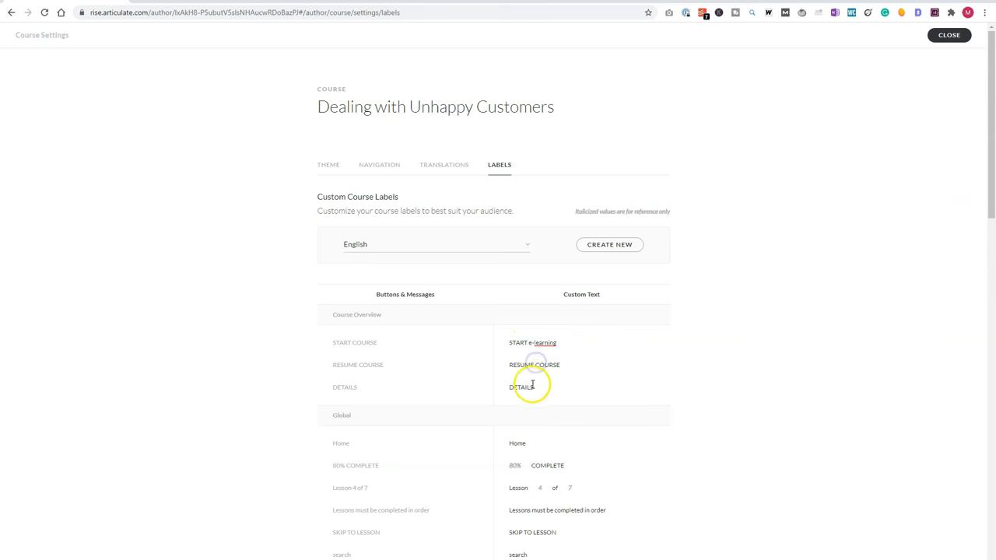
Examine the label set languages and the remaining custom course labels down to the Exit Course group.
scroll(534, 334, down, 1)
scroll(534, 348, up, 1)
click(467, 243)
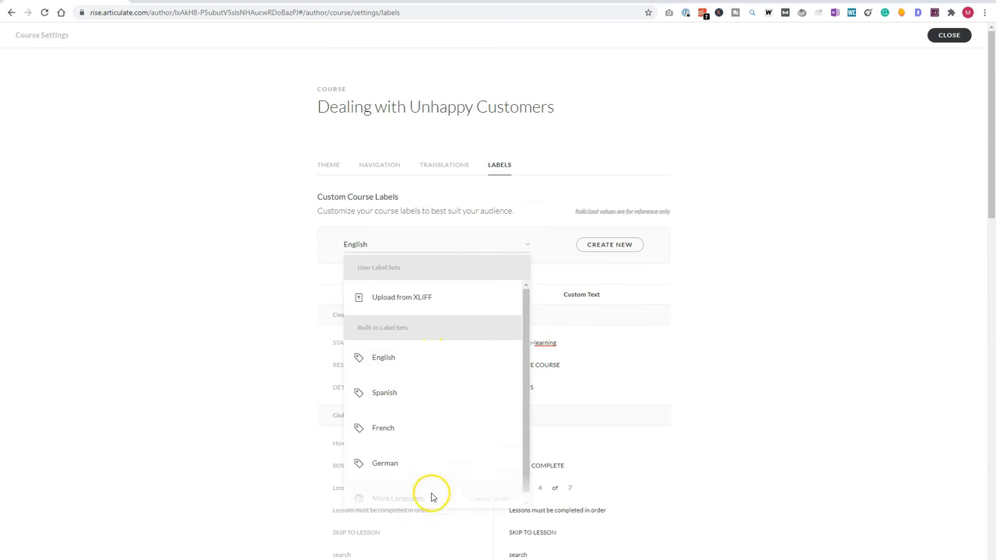
click(670, 294)
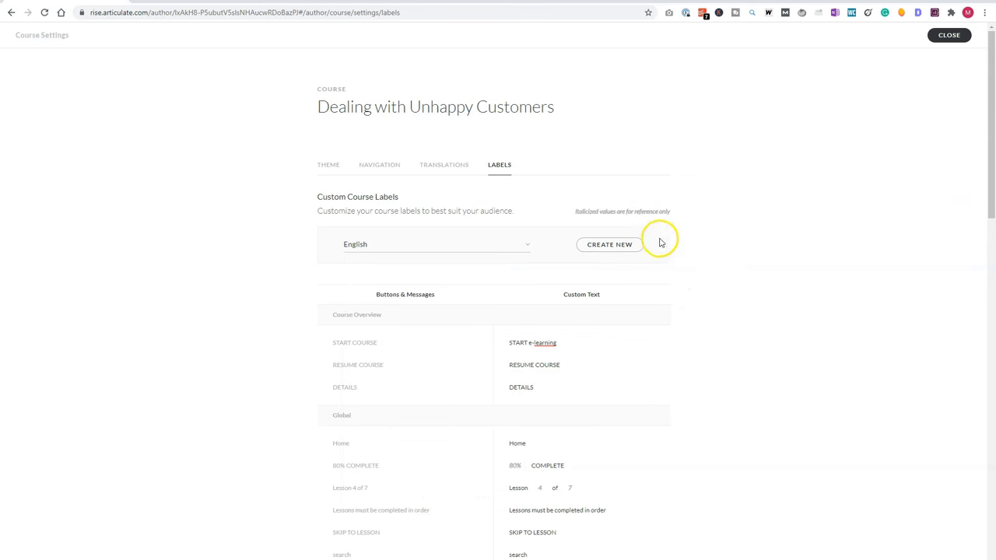
scroll(662, 288, down, 15)
scroll(678, 275, up, 4)
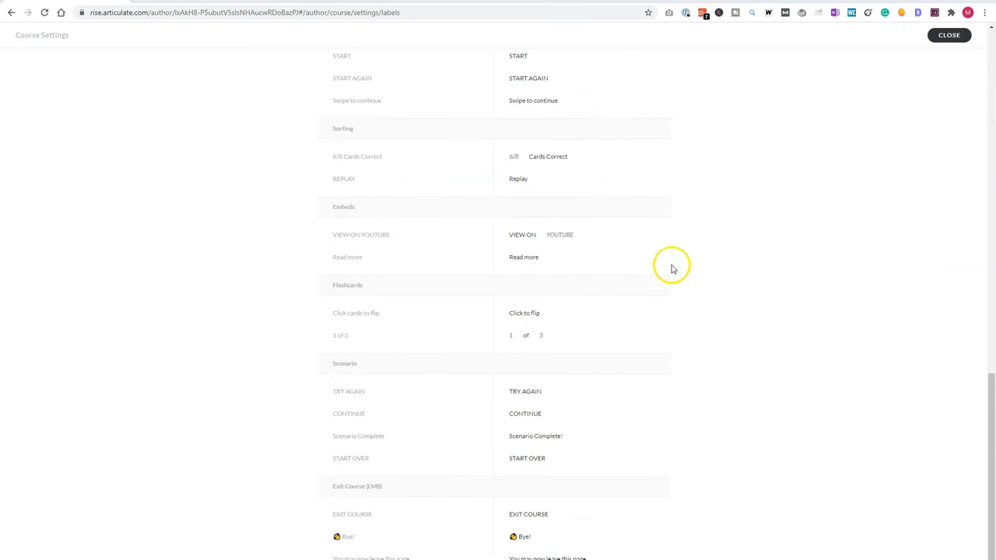